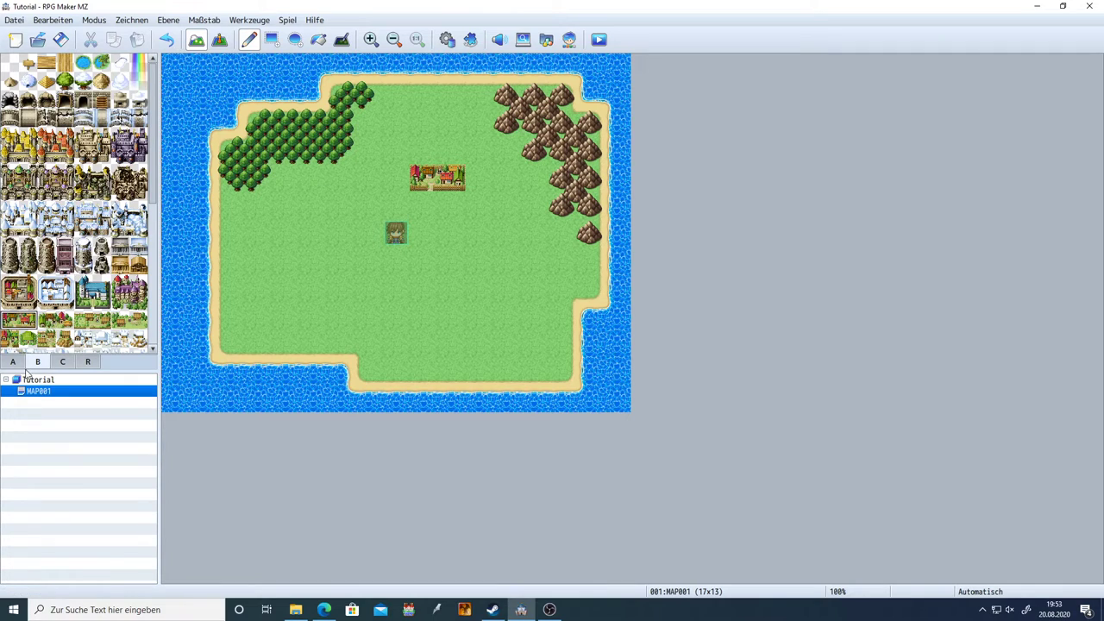
Paint water tiles over the island's southwest corner and the eastern part of its southern shore
{"action": "left_click", "coordinate": [13, 361]}
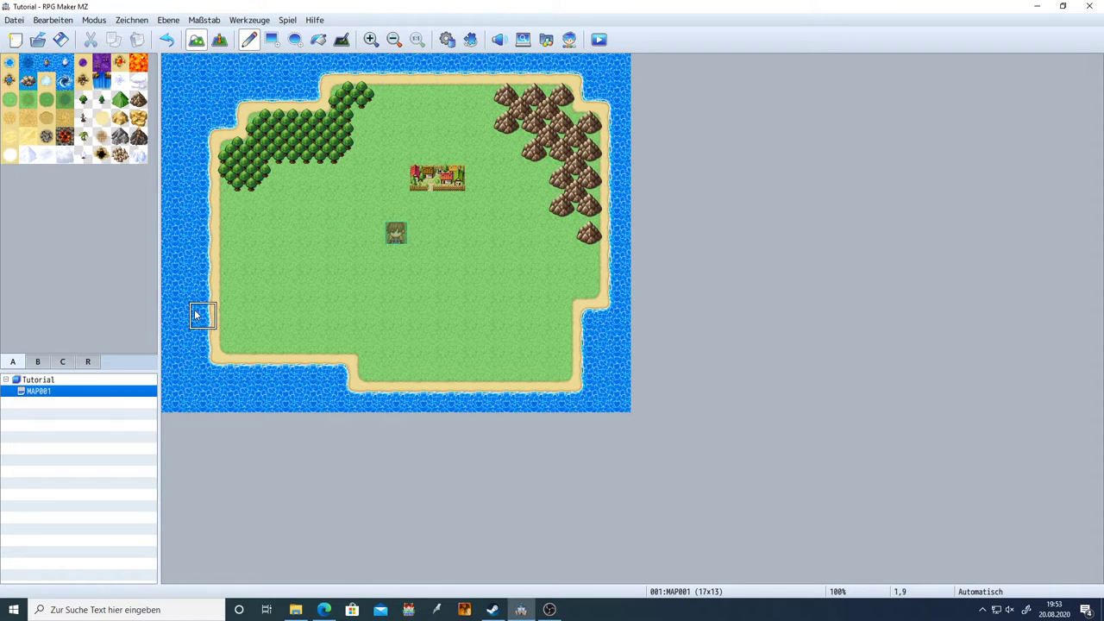
{"action": "left_click", "coordinate": [223, 341]}
{"action": "left_click_drag", "start_coordinate": [560, 373], "coordinate": [518, 380]}
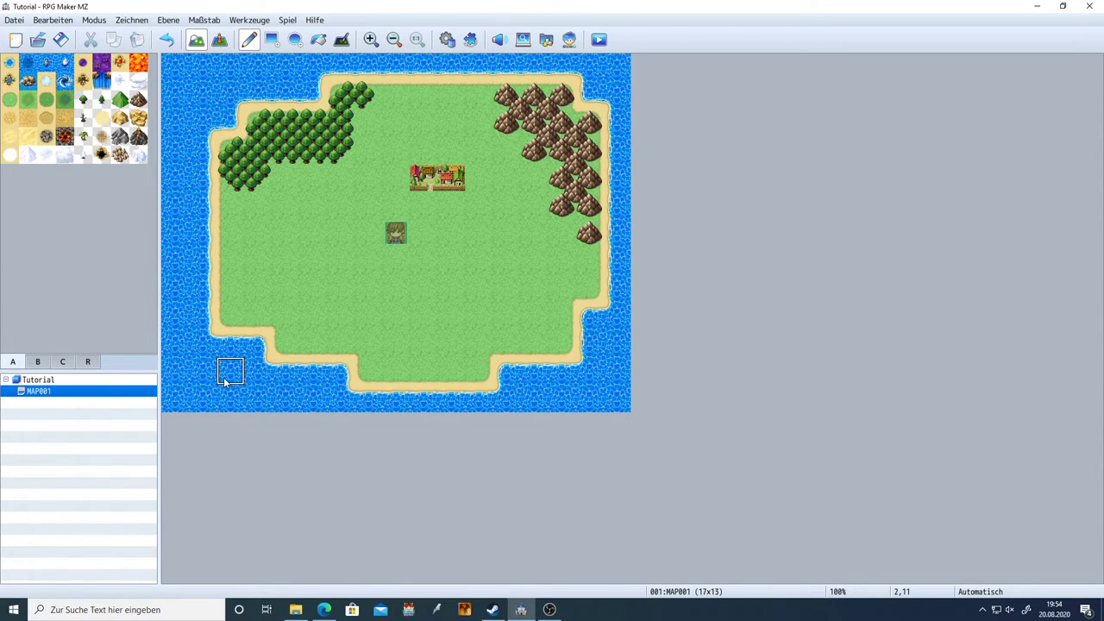
{"action": "left_click", "coordinate": [36, 381]}
{"action": "right_click", "coordinate": [33, 382]}
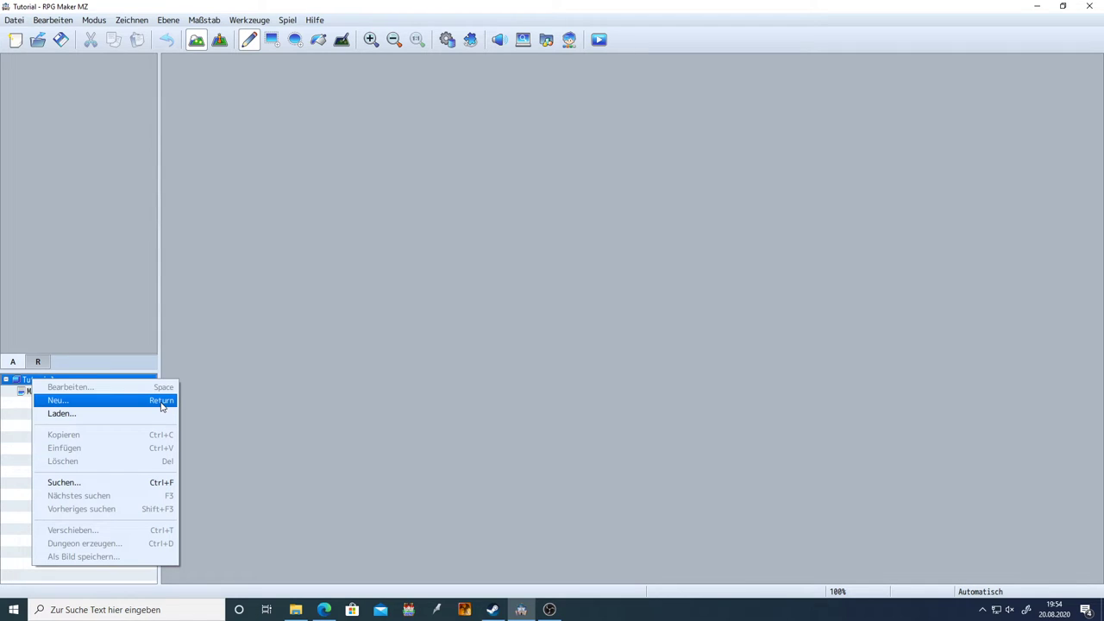
{"action": "left_click", "coordinate": [81, 400]}
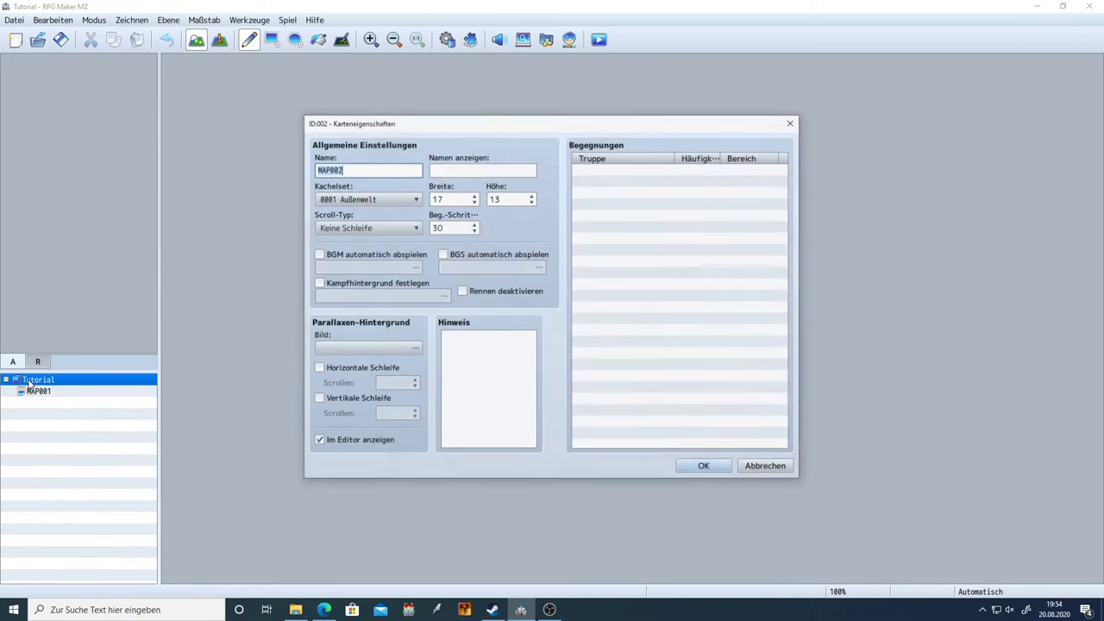
{"action": "left_click", "coordinate": [792, 123]}
Start a new map under the Tutorial project and name it Tutorial Map 01
{"action": "right_click", "coordinate": [113, 380]}
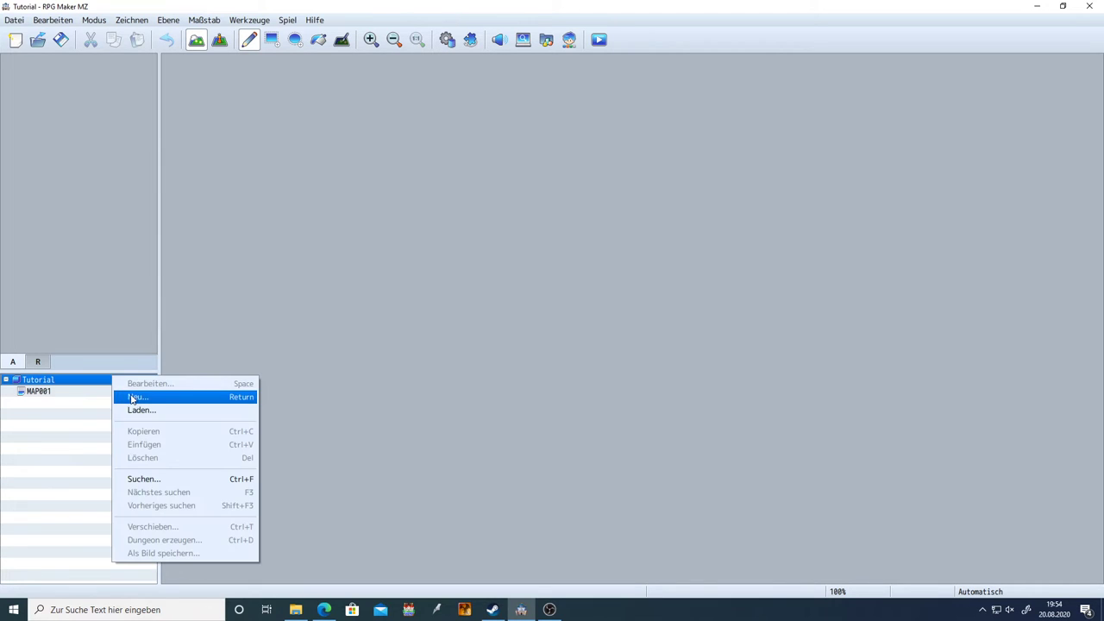
{"action": "left_click", "coordinate": [134, 397]}
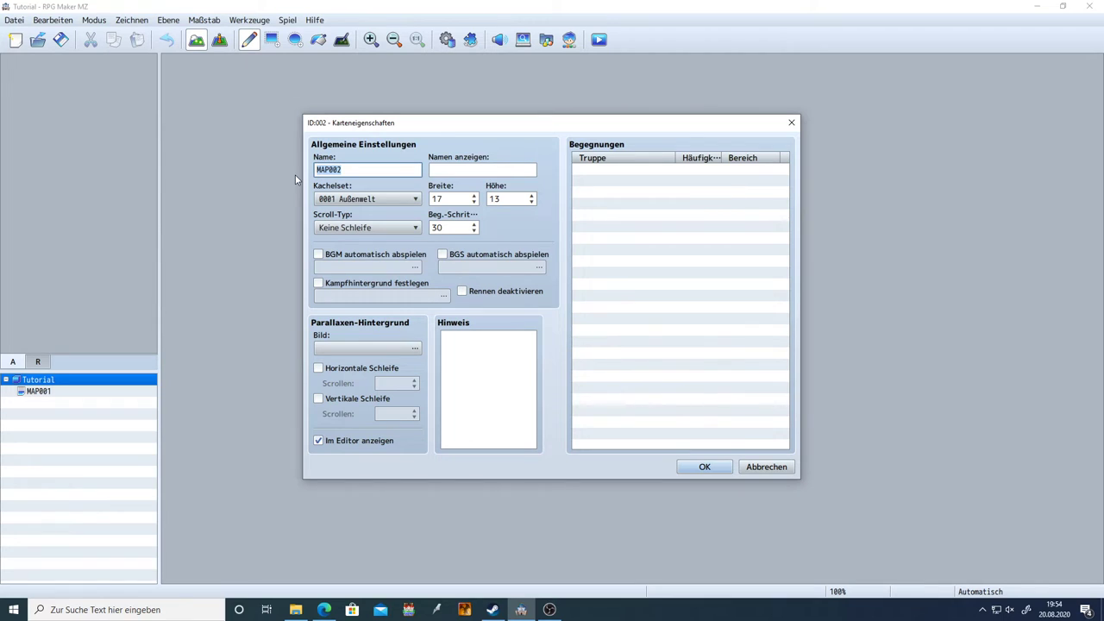
{"action": "key", "text": "BackSpace"}
{"action": "type", "text": "Tutorial Map 01"}
{"action": "left_click", "coordinate": [457, 169]}
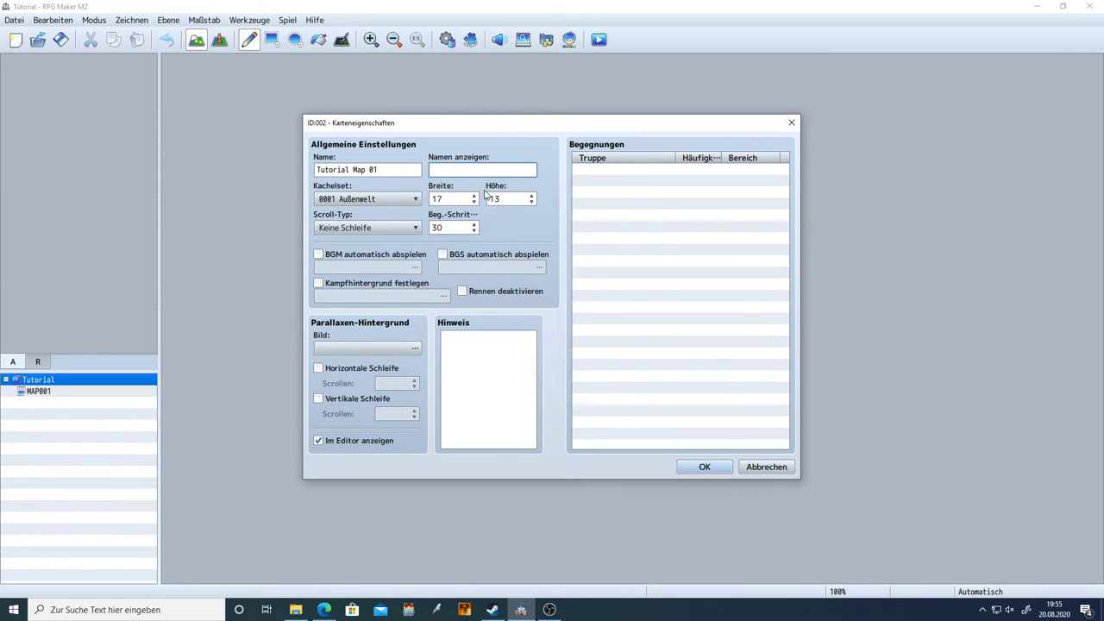
{"action": "left_click", "coordinate": [408, 169]}
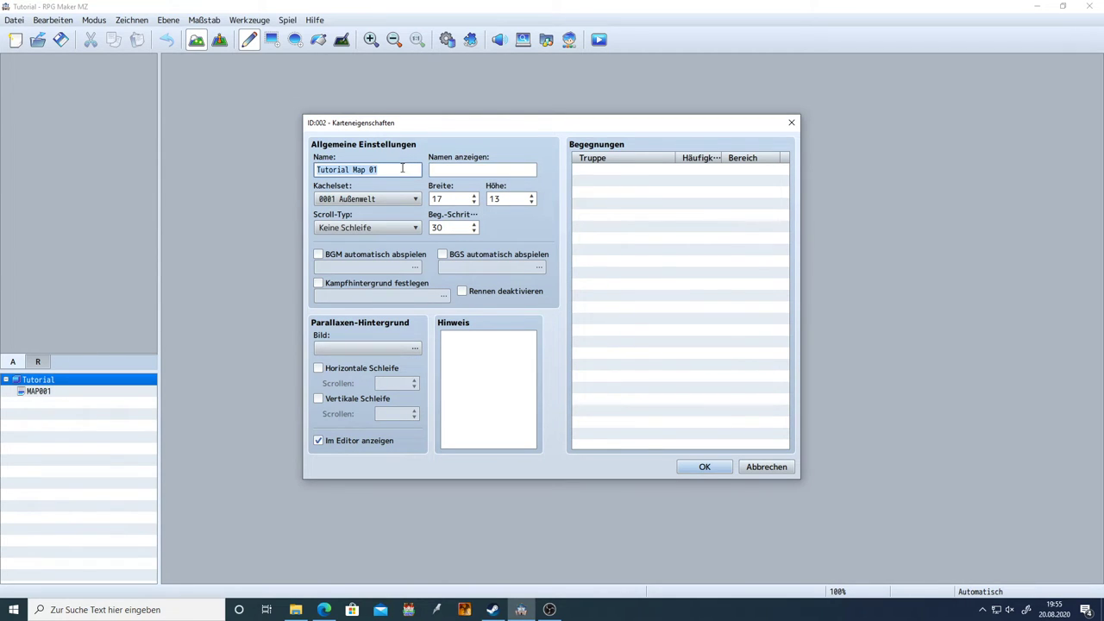
{"action": "left_click", "coordinate": [438, 171]}
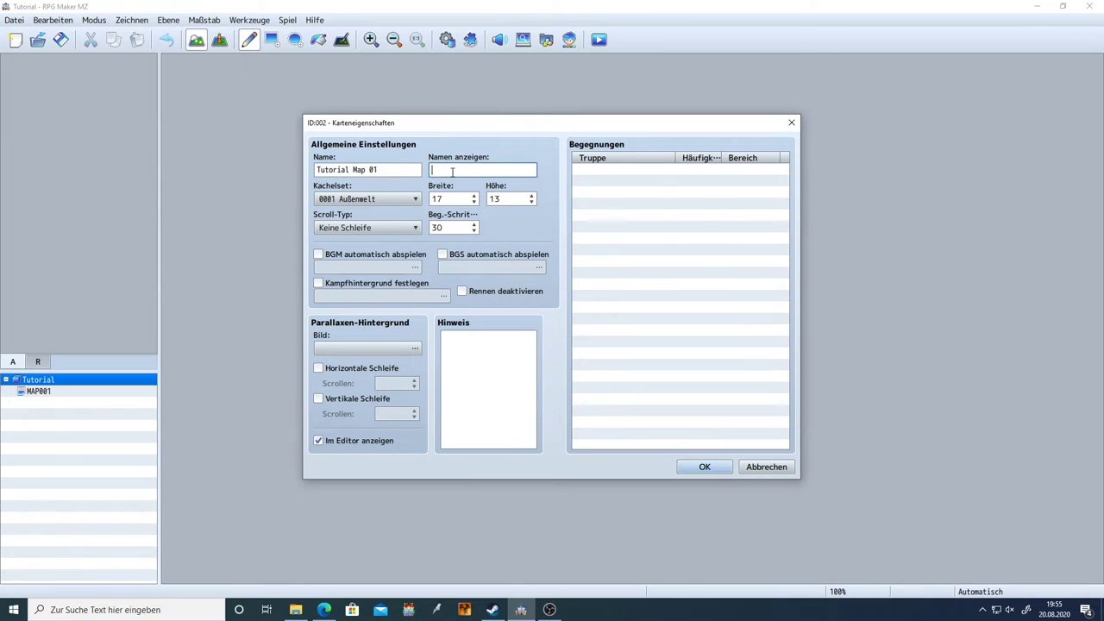
{"action": "left_click", "coordinate": [397, 171]}
{"action": "left_click_drag", "start_coordinate": [316, 170], "coordinate": [396, 164]}
{"action": "left_click", "coordinate": [445, 169]}
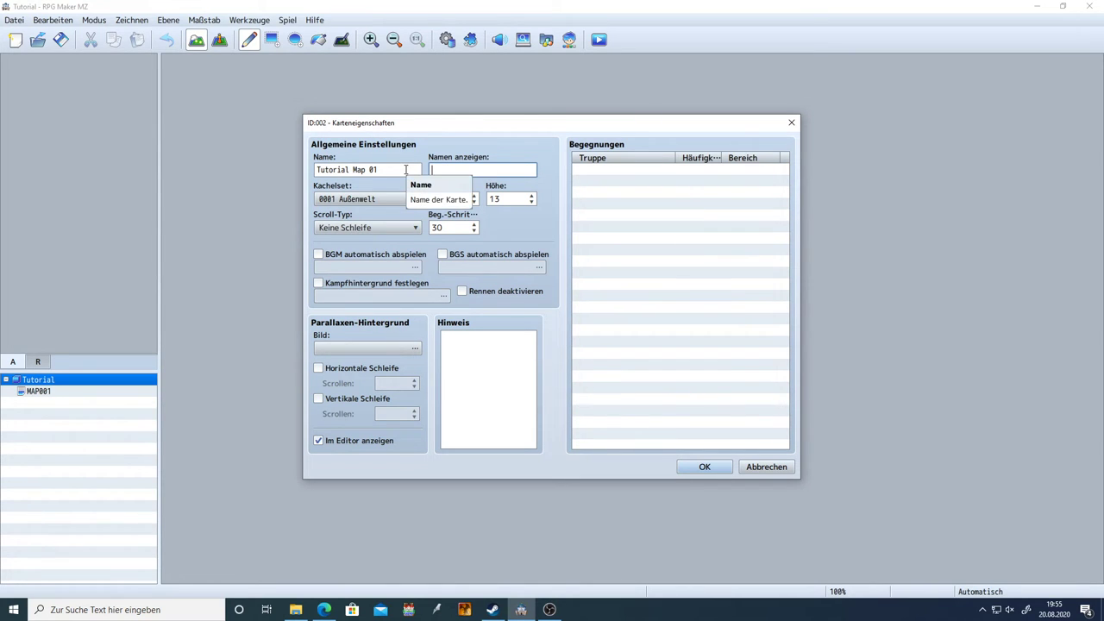
Replace the map name with Wald 01 and set the display name to Wald
{"action": "left_click", "coordinate": [406, 170]}
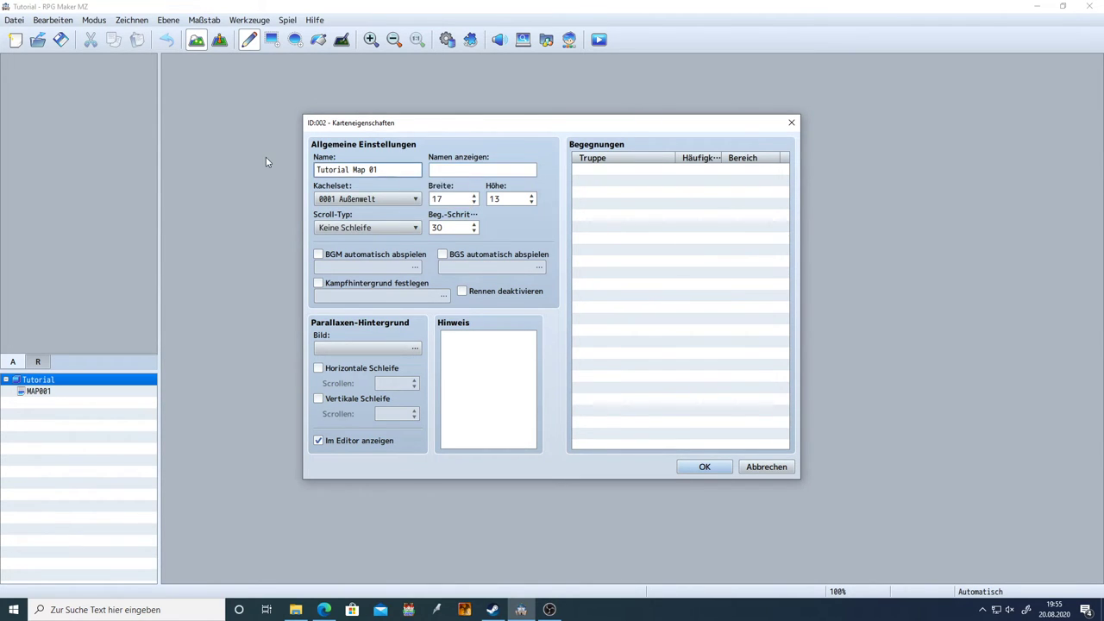
{"action": "key", "text": "Home"}
{"action": "key", "text": "Delete"}
{"action": "key", "text": "Delete"}
{"action": "key", "text": "Delete"}
{"action": "key", "text": "Delete"}
{"action": "key", "text": "Delete"}
{"action": "key", "text": "Delete"}
{"action": "key", "text": "Delete"}
{"action": "key", "text": "Delete"}
{"action": "key", "text": "Delete"}
{"action": "key", "text": "Delete"}
{"action": "key", "text": "Delete"}
{"action": "key", "text": "Delete"}
{"action": "key", "text": "Delete"}
{"action": "key", "text": "Delete"}
{"action": "key", "text": "Delete"}
{"action": "type", "text": "Wald 01"}
{"action": "left_click", "coordinate": [476, 169]}
{"action": "type", "text": "Wald"}
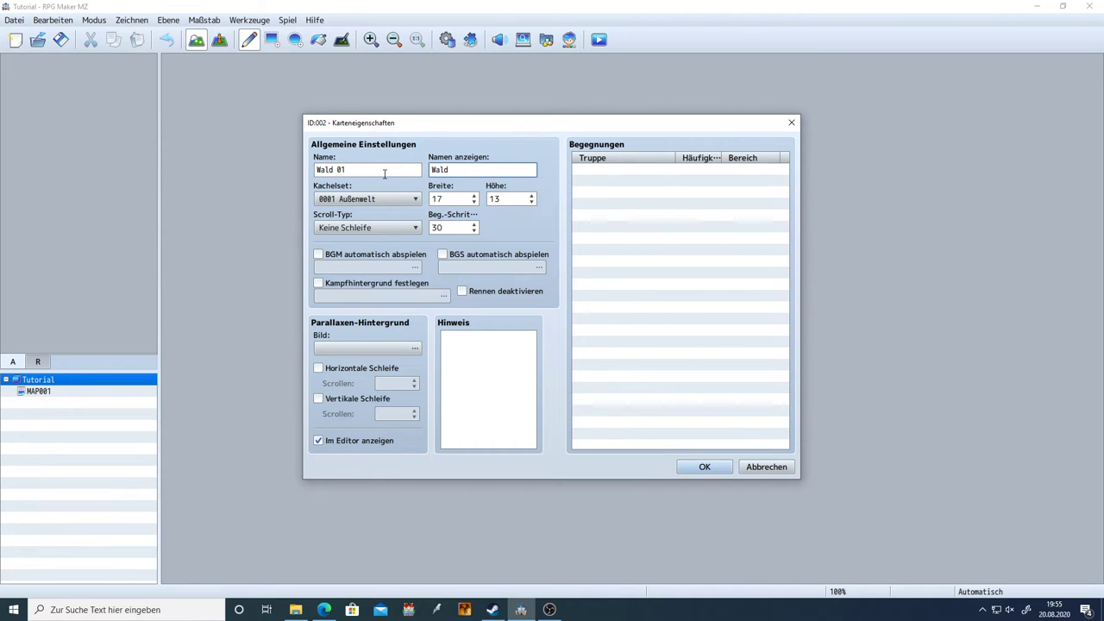
Clear the new map's display name and set its map name to Tutorial Map 01
{"action": "left_click", "coordinate": [384, 170]}
{"action": "left_click_drag", "start_coordinate": [316, 169], "coordinate": [349, 169]}
{"action": "left_click", "coordinate": [355, 168]}
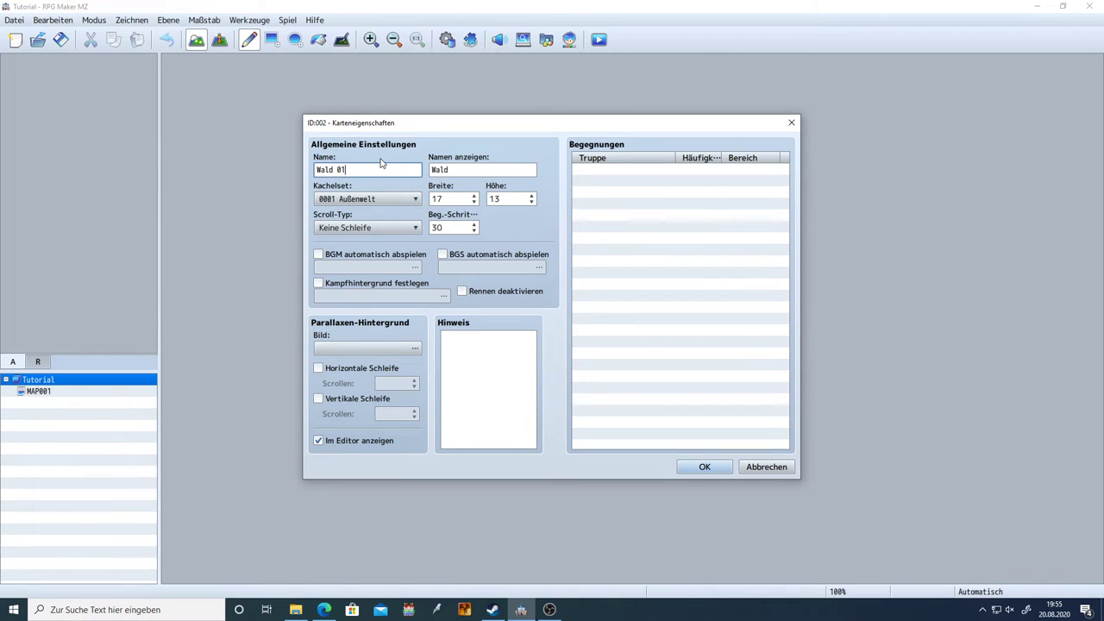
{"action": "key", "text": "BackSpace"}
{"action": "type", "text": "4"}
{"action": "key", "text": "BackSpace"}
{"action": "key", "text": "BackSpace"}
{"action": "key", "text": "BackSpace"}
{"action": "key", "text": "BackSpace"}
{"action": "key", "text": "BackSpace"}
{"action": "key", "text": "BackSpace"}
{"action": "key", "text": "BackSpace"}
{"action": "key", "text": "Tab"}
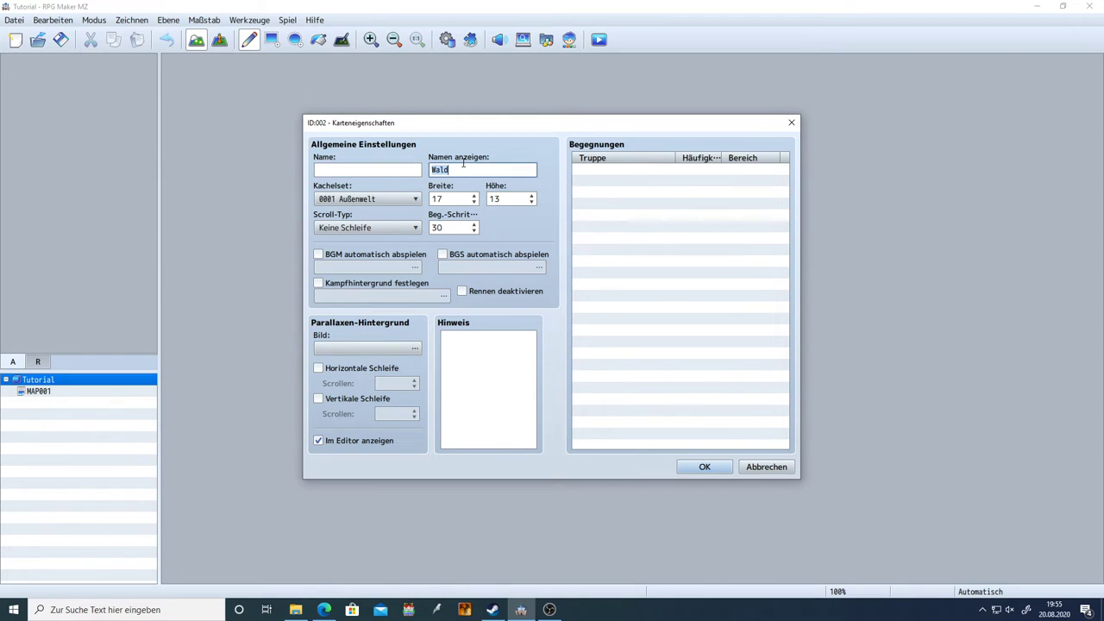
{"action": "key", "text": "BackSpace"}
{"action": "left_click", "coordinate": [367, 168]}
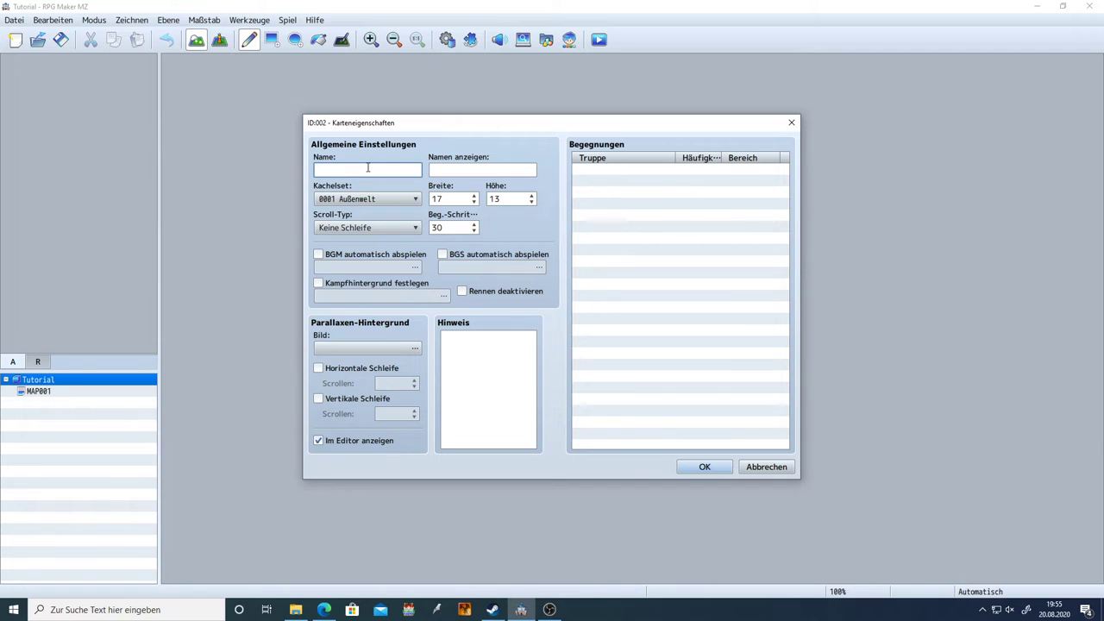
{"action": "type", "text": "Tutorial Map01"}
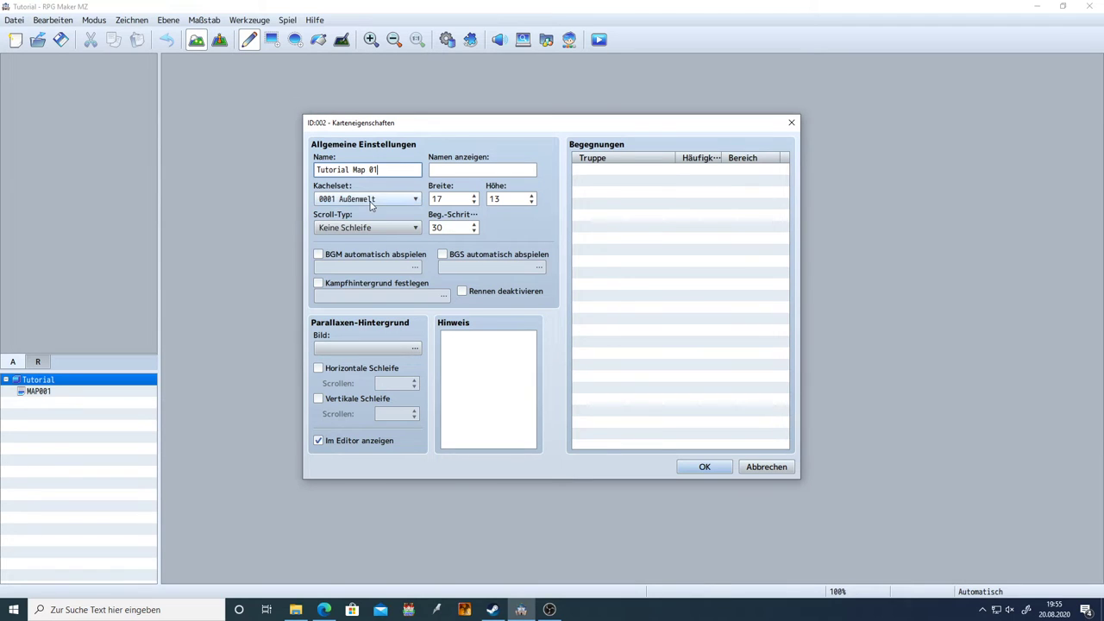
Set the new map's tileset to 0002 Draußen
{"action": "left_click", "coordinate": [348, 197]}
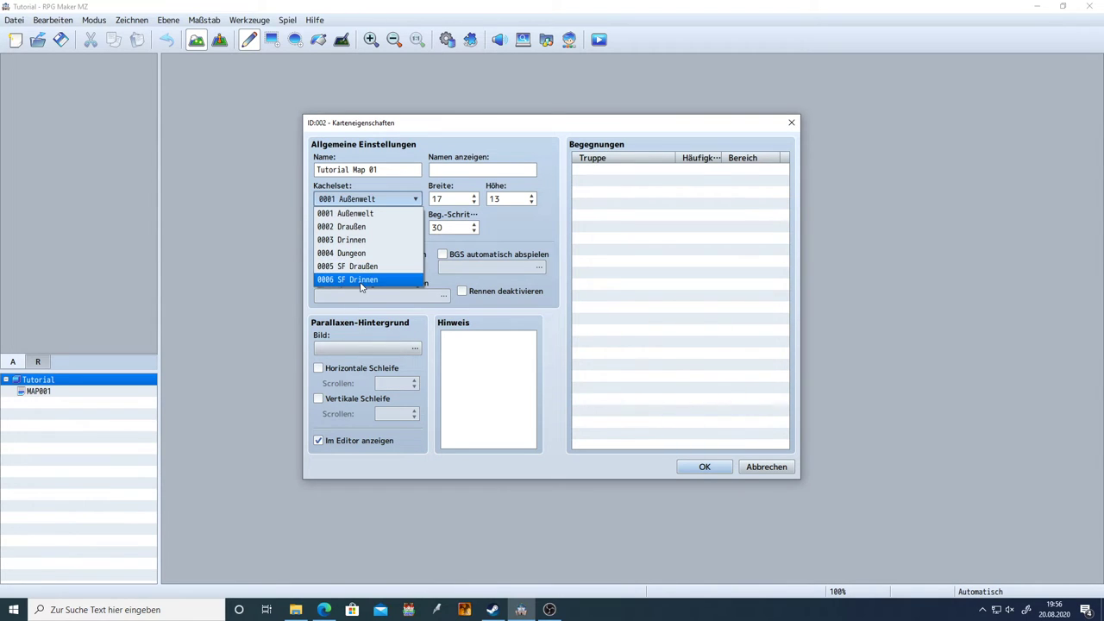
{"action": "left_click", "coordinate": [351, 230]}
{"action": "double_click", "coordinate": [444, 199]}
{"action": "double_click", "coordinate": [501, 198]}
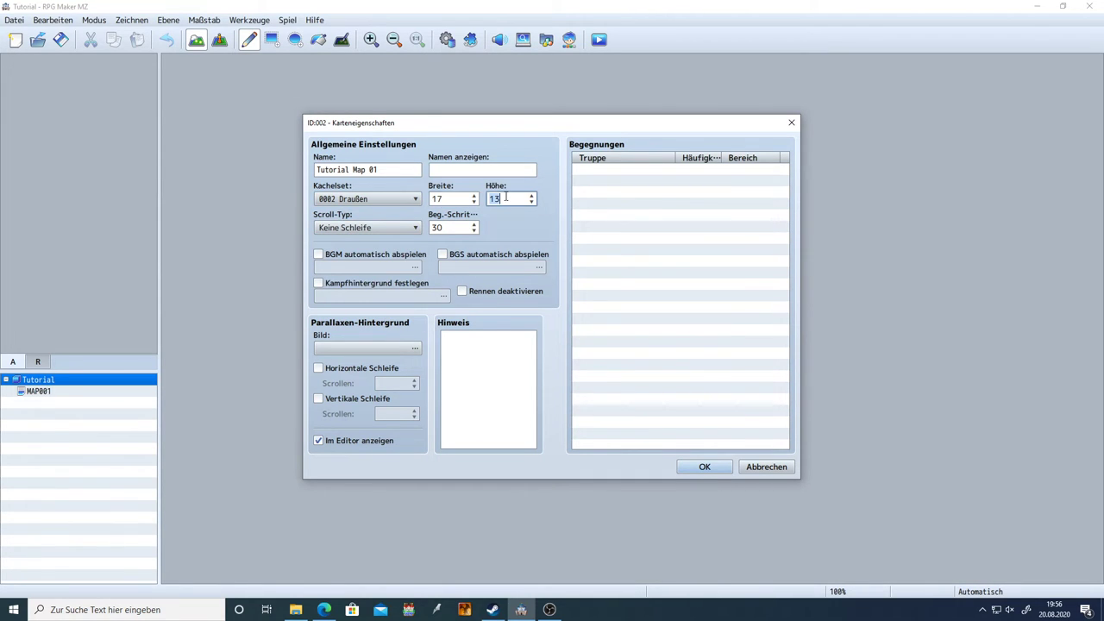
{"action": "double_click", "coordinate": [450, 201]}
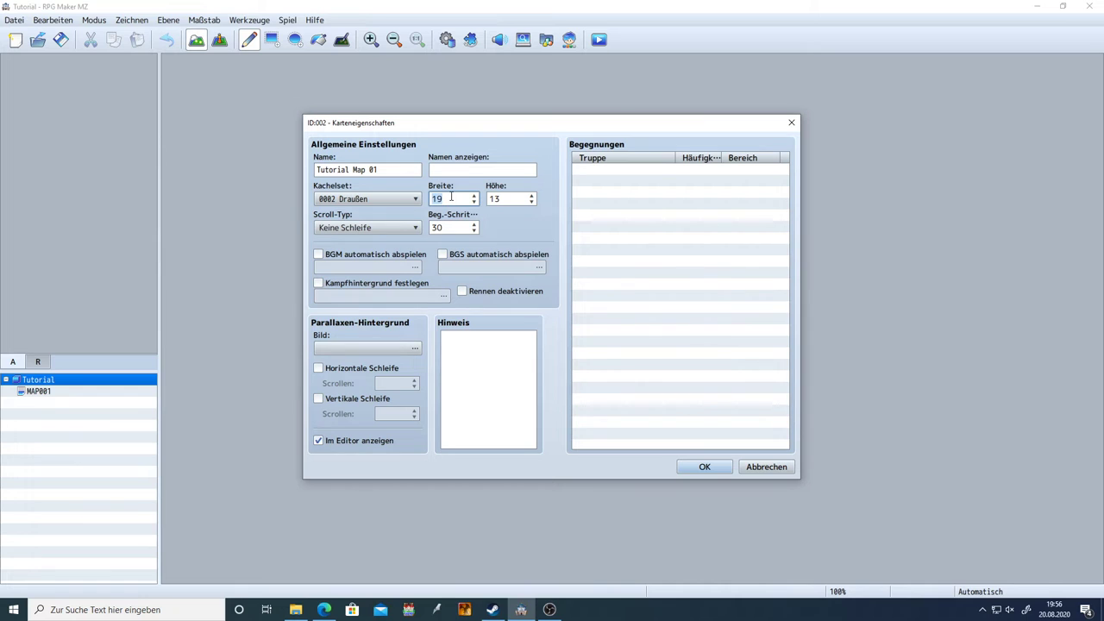
{"action": "scroll", "coordinate": [450, 197], "scroll_direction": "up", "scroll_amount": 5}
{"action": "scroll", "coordinate": [450, 196], "scroll_direction": "down", "scroll_amount": 4}
{"action": "key", "text": "Tab"}
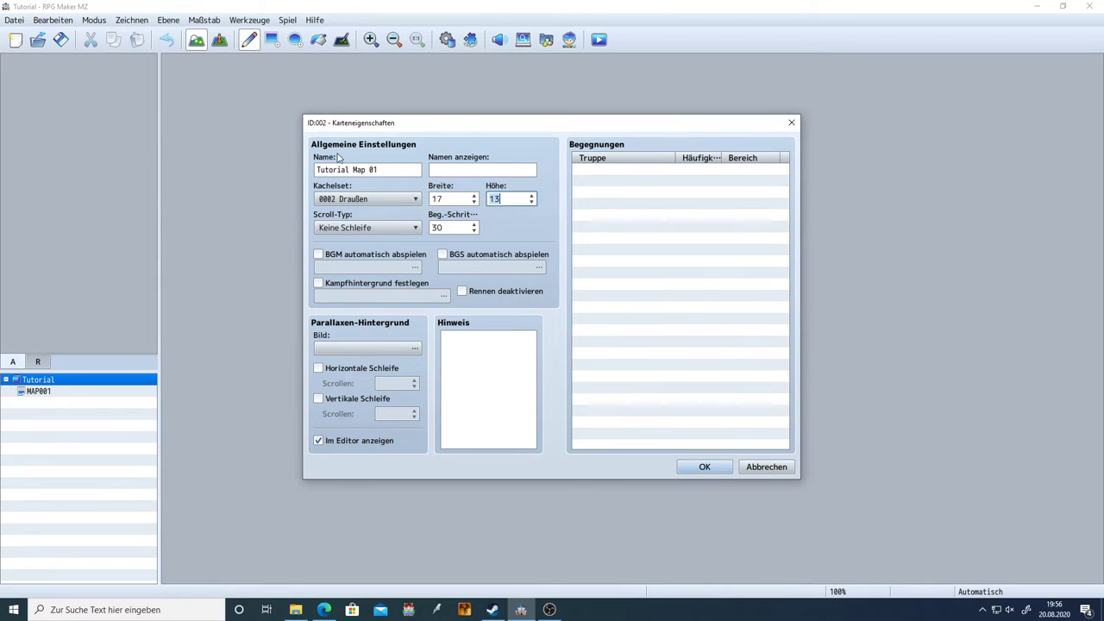
Set the new map's width to 25 tiles
{"action": "double_click", "coordinate": [460, 200]}
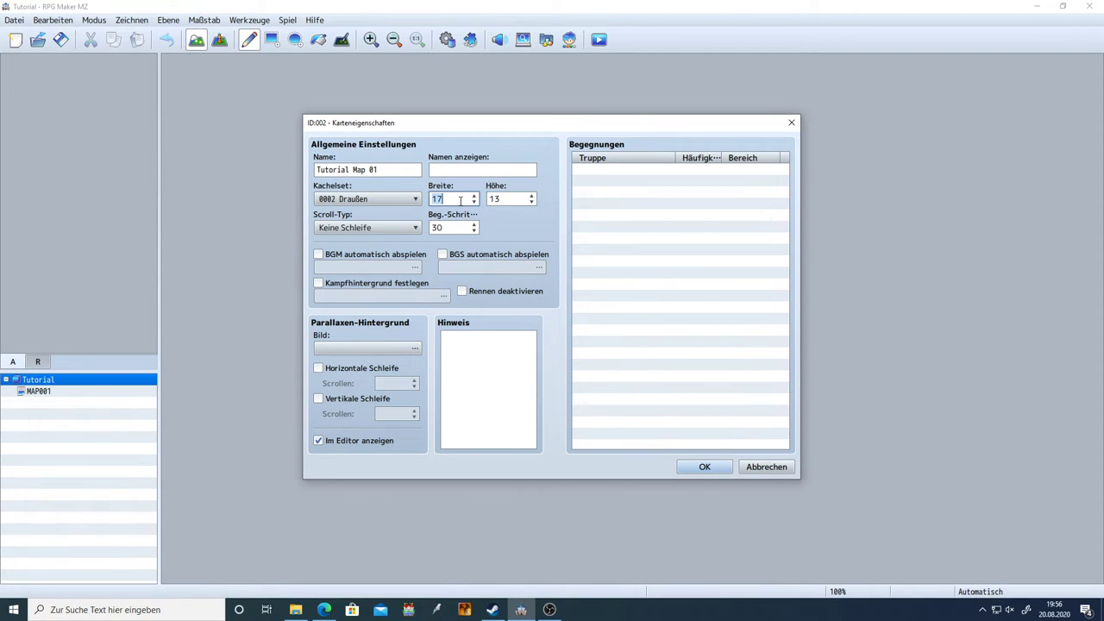
{"action": "scroll", "coordinate": [460, 200], "scroll_direction": "up", "scroll_amount": 4}
{"action": "scroll", "coordinate": [460, 200], "scroll_direction": "up", "scroll_amount": 1}
{"action": "scroll", "coordinate": [460, 200], "scroll_direction": "up", "scroll_amount": 1}
{"action": "scroll", "coordinate": [459, 200], "scroll_direction": "up", "scroll_amount": 2}
{"action": "left_click", "coordinate": [459, 200]}
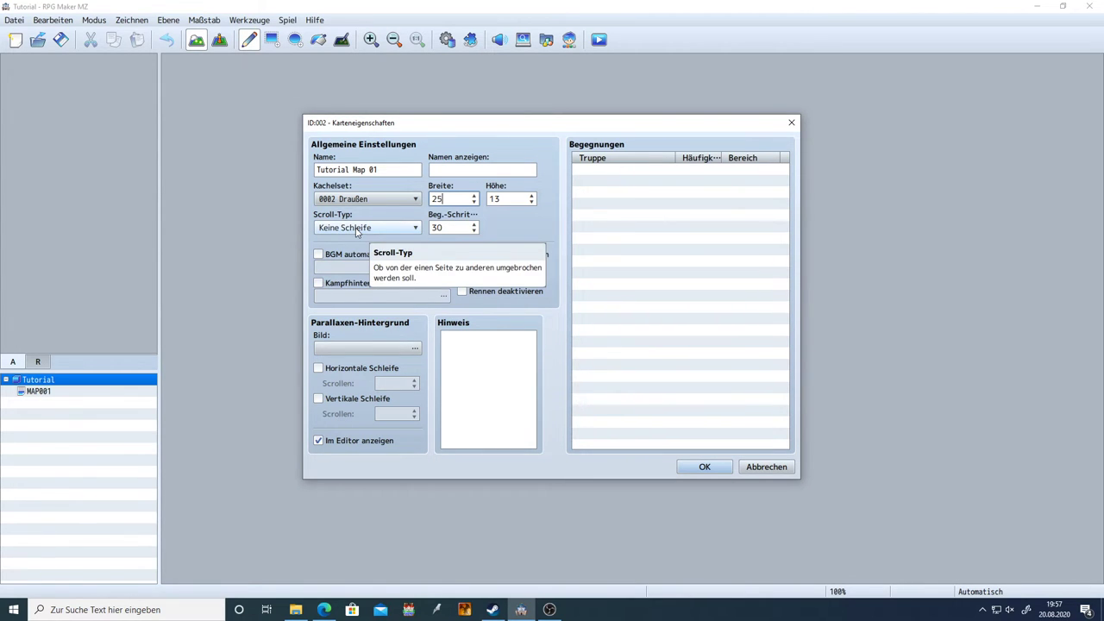
{"action": "left_click", "coordinate": [389, 228]}
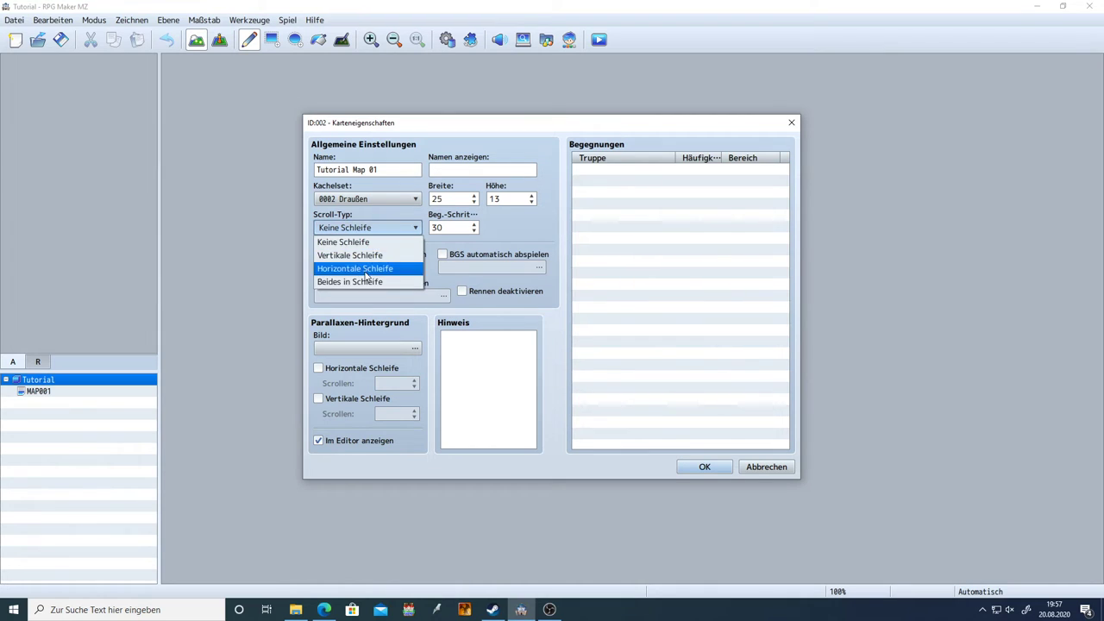
{"action": "left_click", "coordinate": [358, 233]}
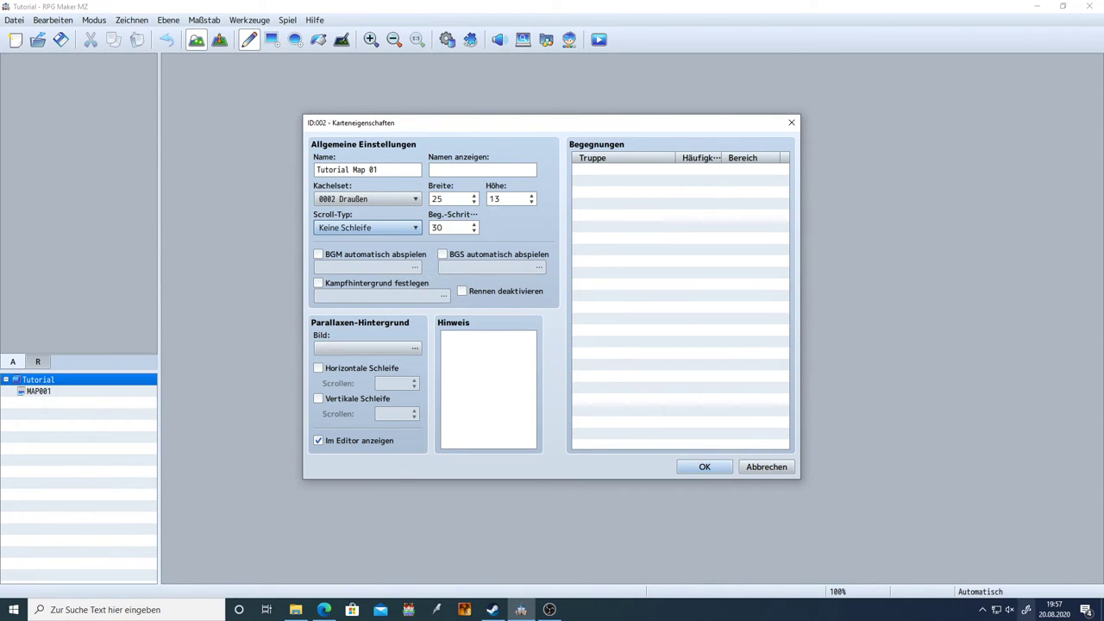
{"action": "left_click", "coordinate": [1013, 612]}
{"action": "left_click", "coordinate": [867, 487]}
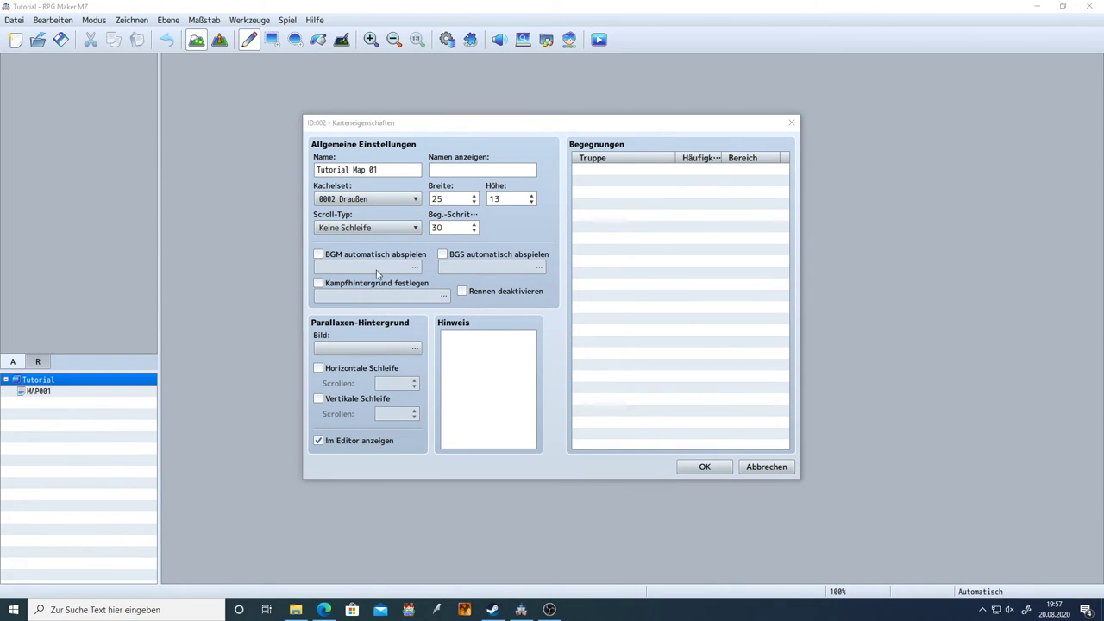
Examine the background music tracks offered for the map's automatic playback, discarding any selection and leaving the option off
{"action": "left_click", "coordinate": [349, 257]}
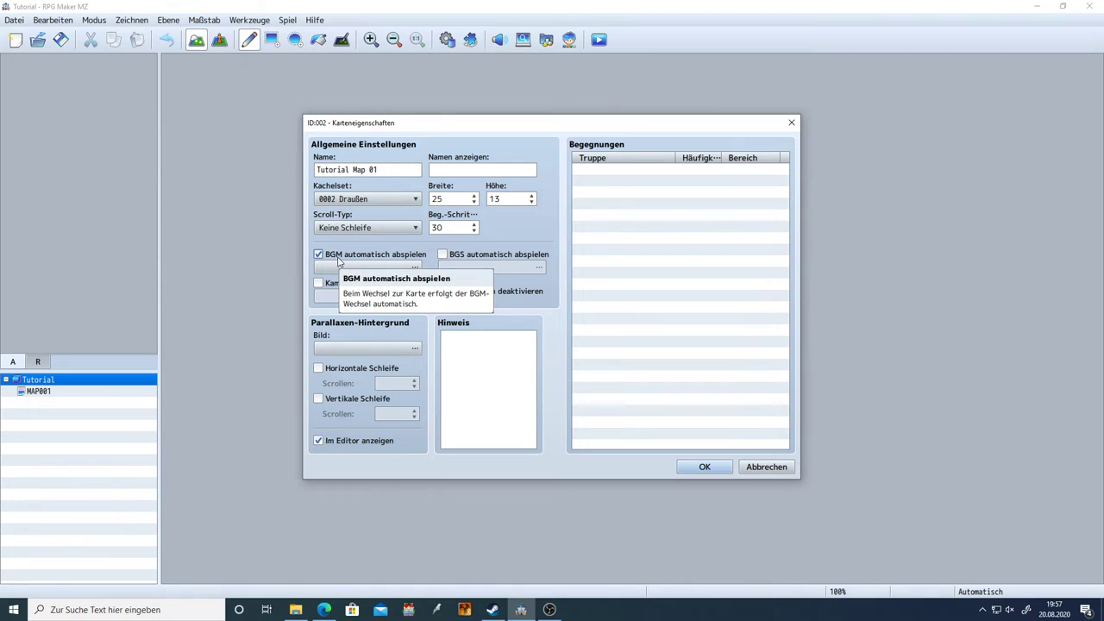
{"action": "left_click", "coordinate": [399, 269]}
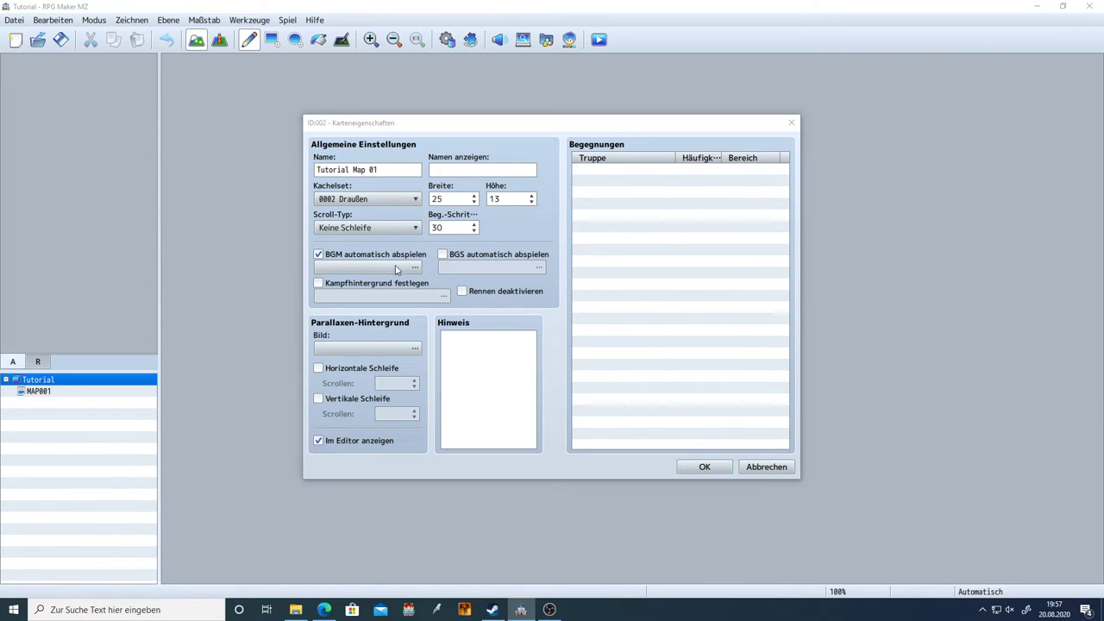
{"action": "scroll", "coordinate": [515, 271], "scroll_direction": "down", "scroll_amount": 10}
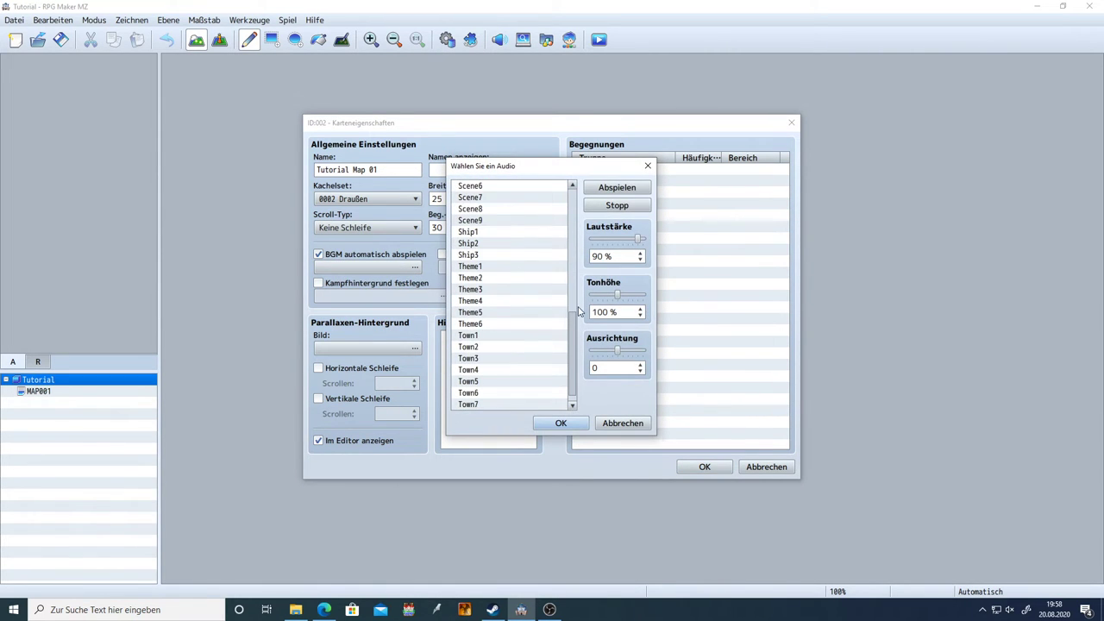
{"action": "left_click", "coordinate": [622, 423]}
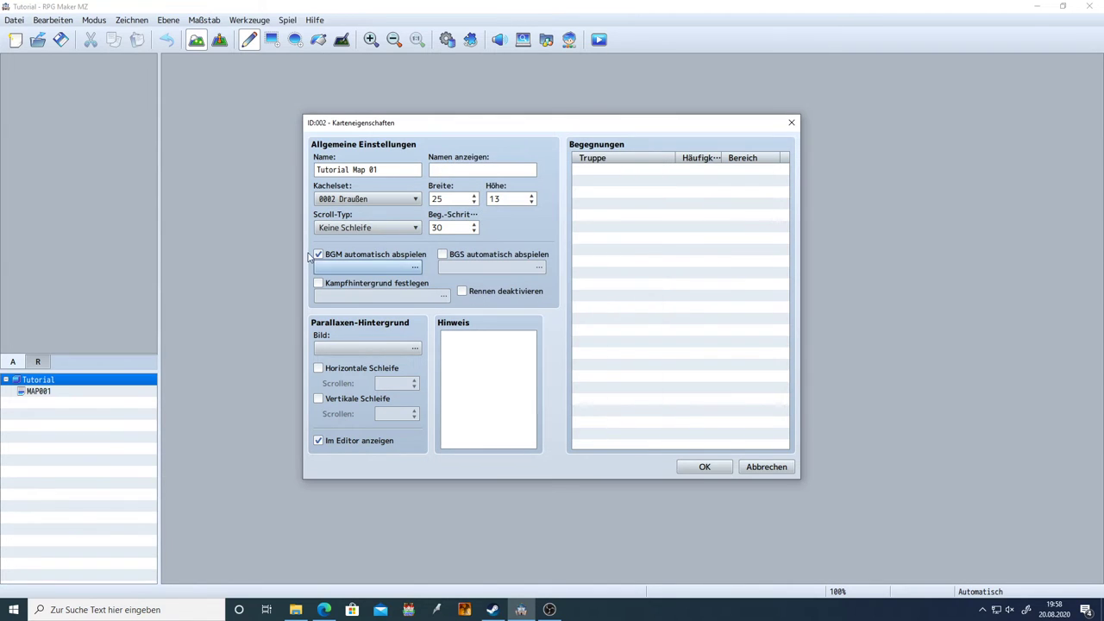
{"action": "left_click", "coordinate": [318, 256]}
{"action": "left_click", "coordinate": [318, 255]}
{"action": "left_click", "coordinate": [359, 269]}
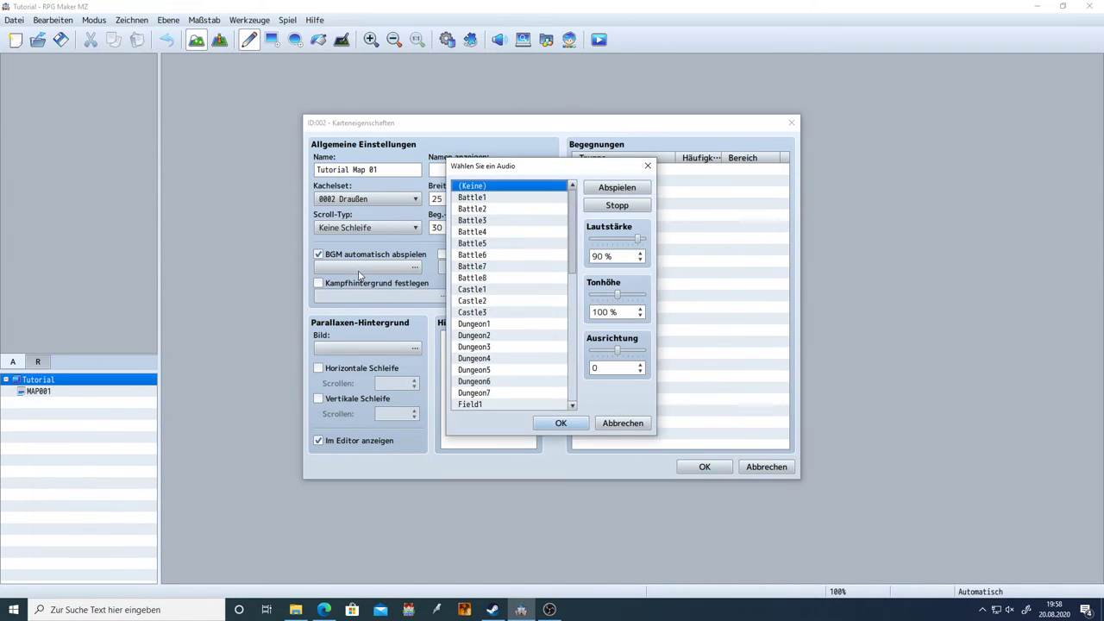
{"action": "left_click", "coordinate": [510, 209]}
{"action": "left_click_drag", "start_coordinate": [511, 257], "coordinate": [532, 405]}
{"action": "scroll", "coordinate": [532, 379], "scroll_direction": "down", "scroll_amount": 7}
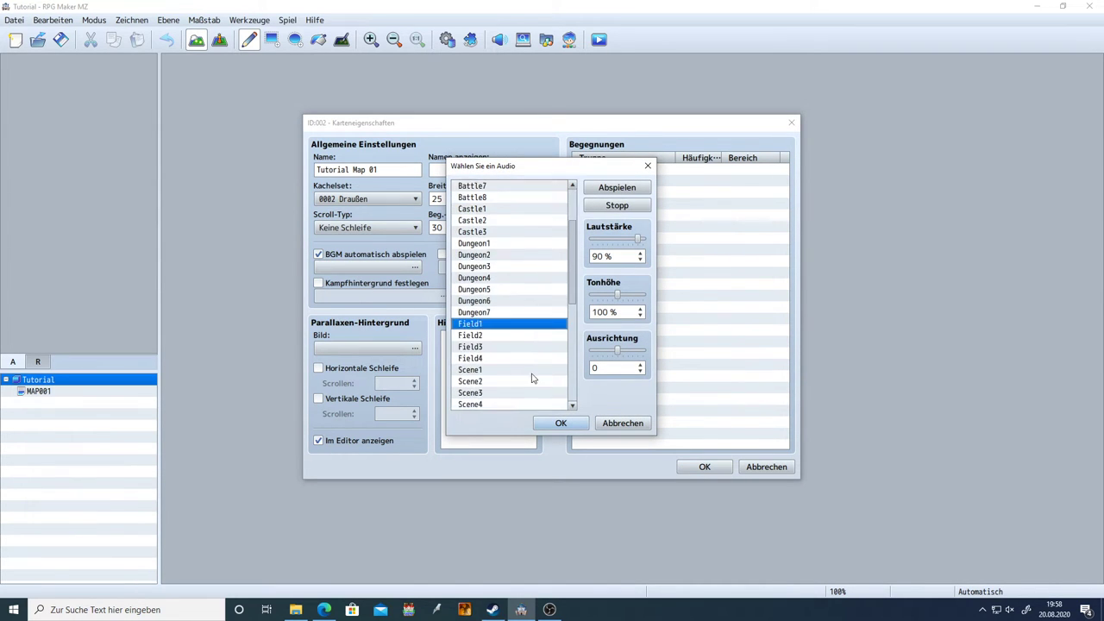
{"action": "scroll", "coordinate": [532, 377], "scroll_direction": "down", "scroll_amount": 1}
{"action": "scroll", "coordinate": [535, 285], "scroll_direction": "up", "scroll_amount": 8}
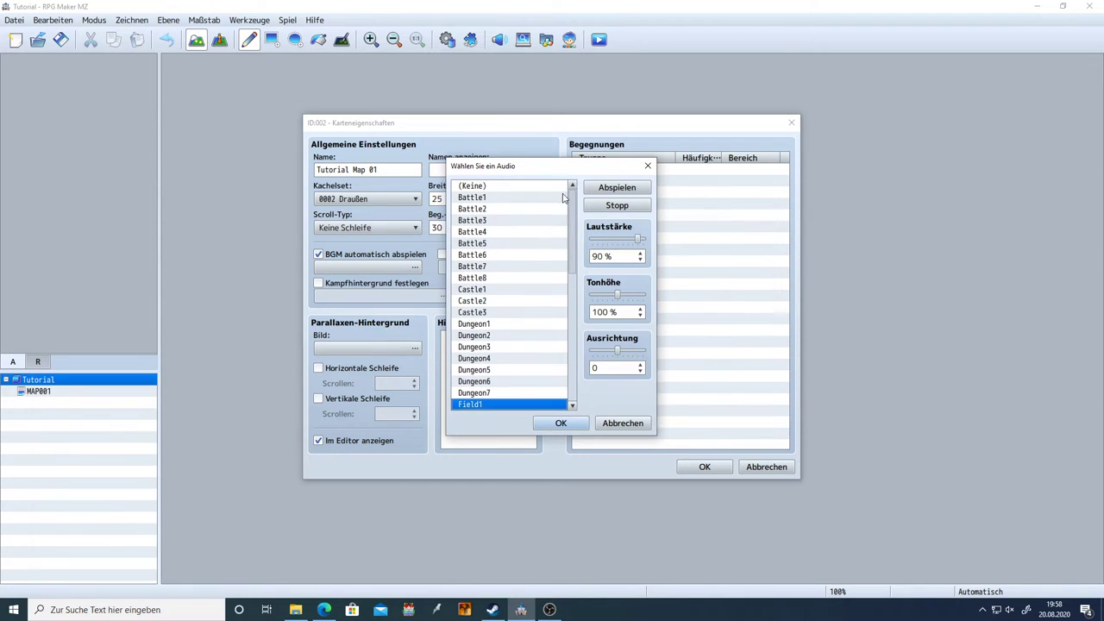
{"action": "left_click", "coordinate": [500, 198]}
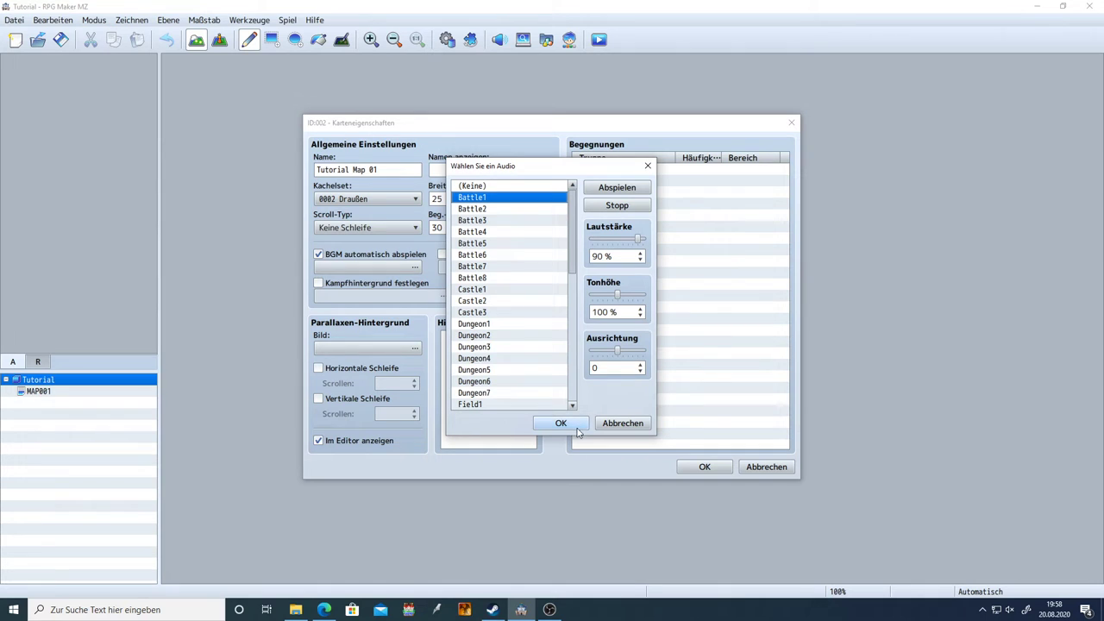
{"action": "left_click", "coordinate": [622, 423]}
{"action": "left_click", "coordinate": [387, 259]}
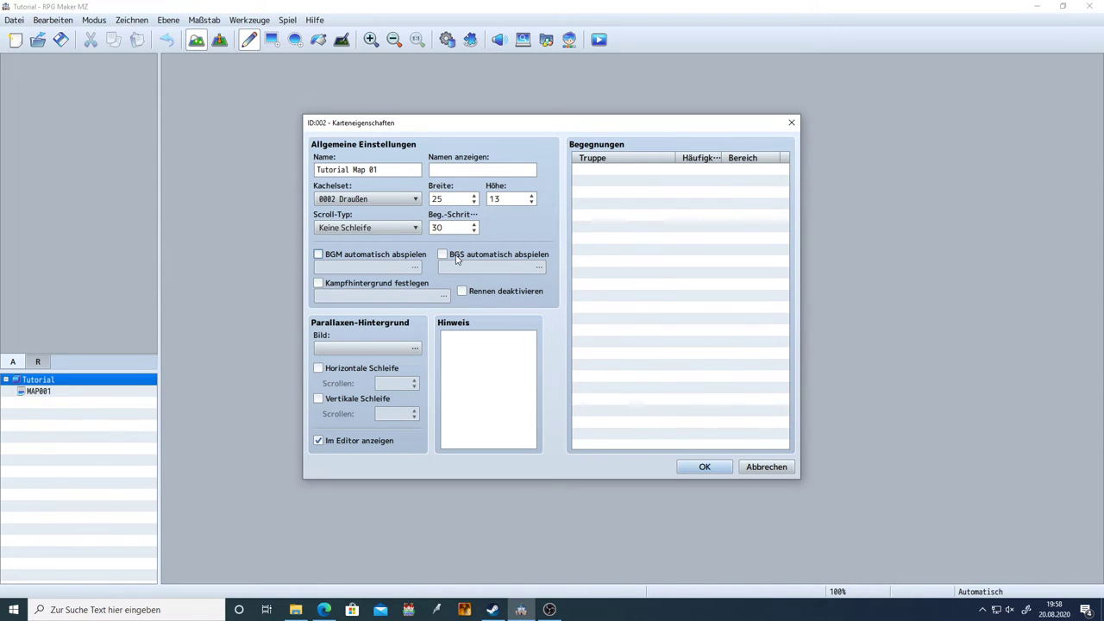
Examine the background sounds offered for the map's automatic BGS playback, discard the selection and switch the option off
{"action": "left_click", "coordinate": [457, 258]}
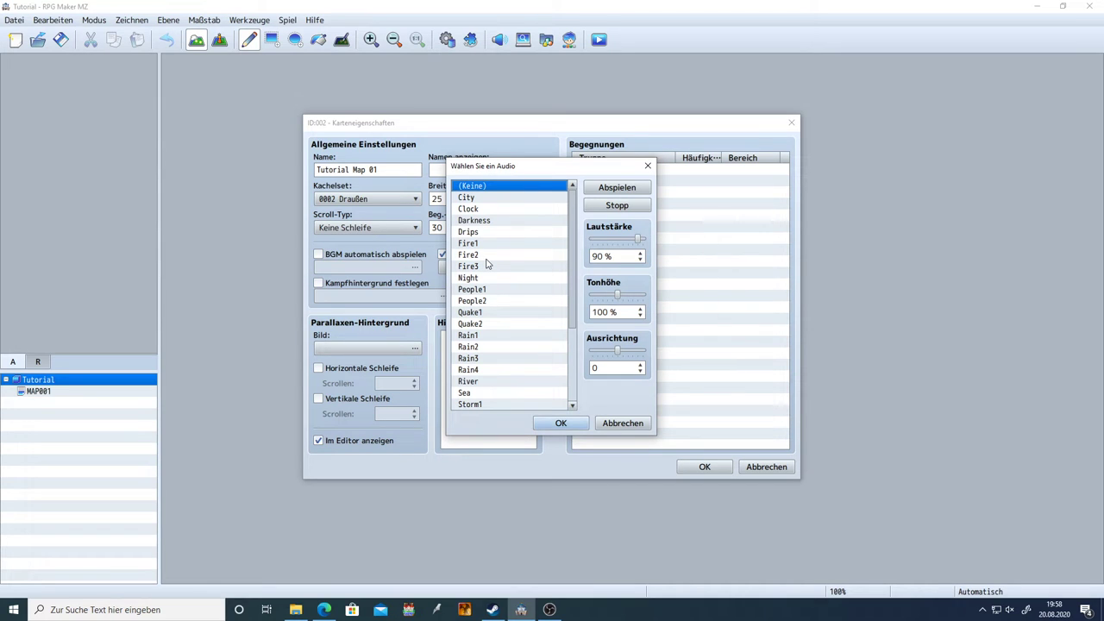
{"action": "scroll", "coordinate": [487, 264], "scroll_direction": "down", "scroll_amount": 1}
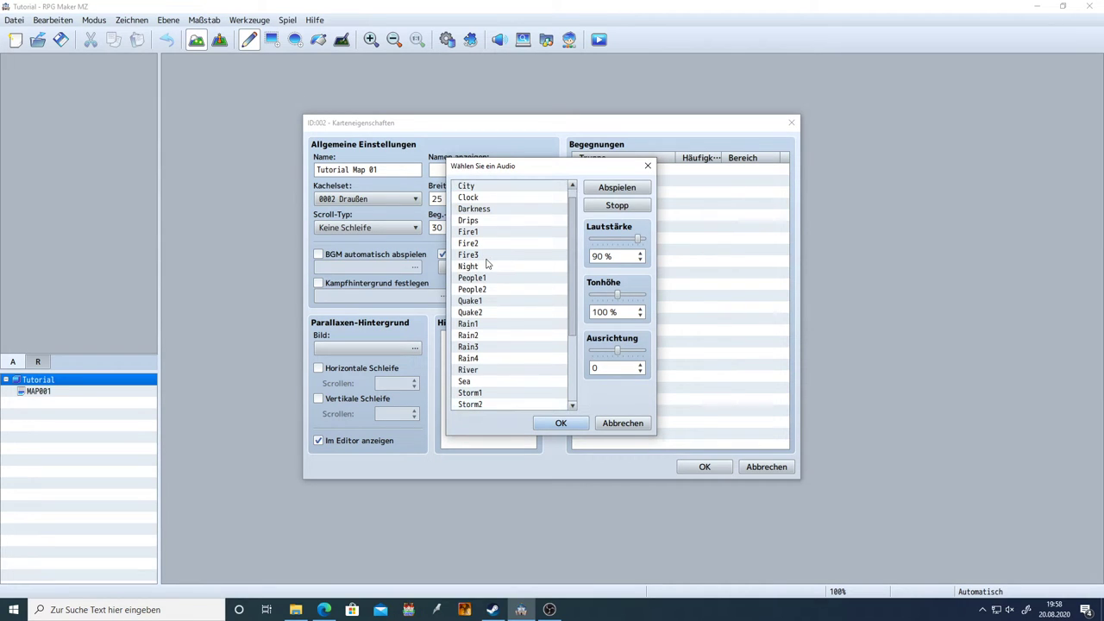
{"action": "scroll", "coordinate": [486, 260], "scroll_direction": "down", "scroll_amount": 1}
{"action": "left_click", "coordinate": [492, 321]}
{"action": "scroll", "coordinate": [492, 330], "scroll_direction": "down", "scroll_amount": 2}
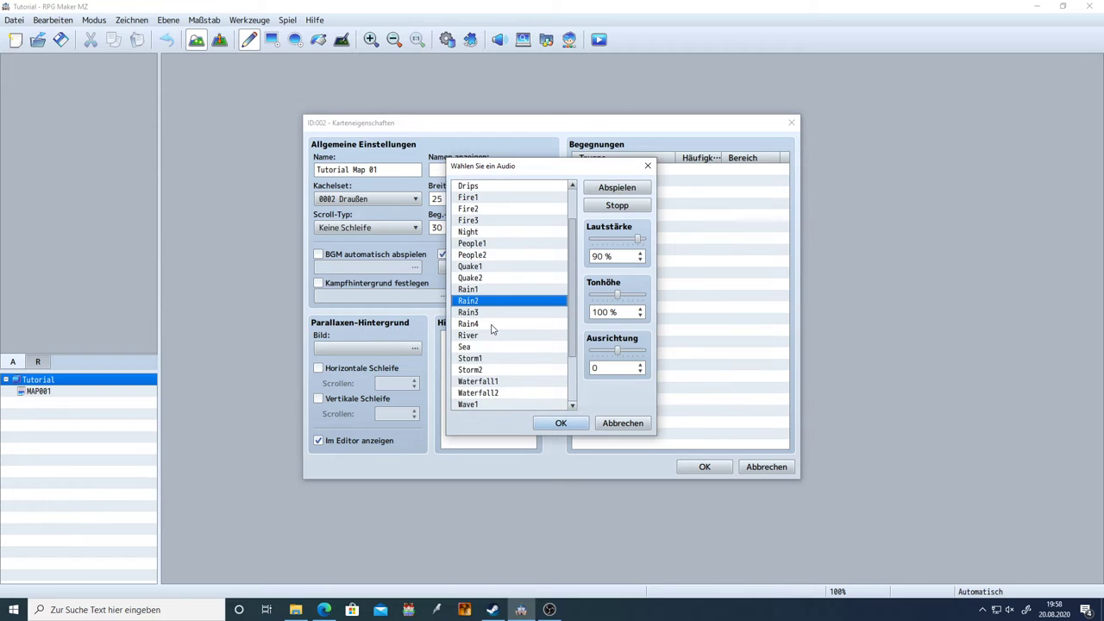
{"action": "scroll", "coordinate": [493, 329], "scroll_direction": "down", "scroll_amount": 1}
{"action": "left_click", "coordinate": [505, 377]}
{"action": "scroll", "coordinate": [503, 377], "scroll_direction": "down", "scroll_amount": 5}
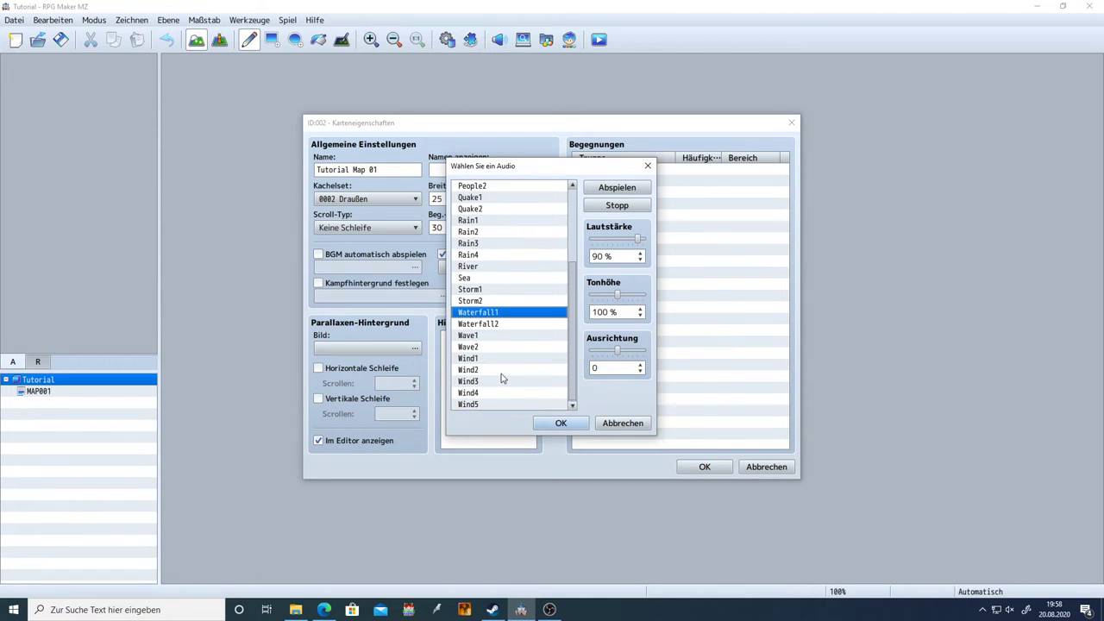
{"action": "left_click", "coordinate": [498, 370]}
{"action": "left_click", "coordinate": [489, 390]}
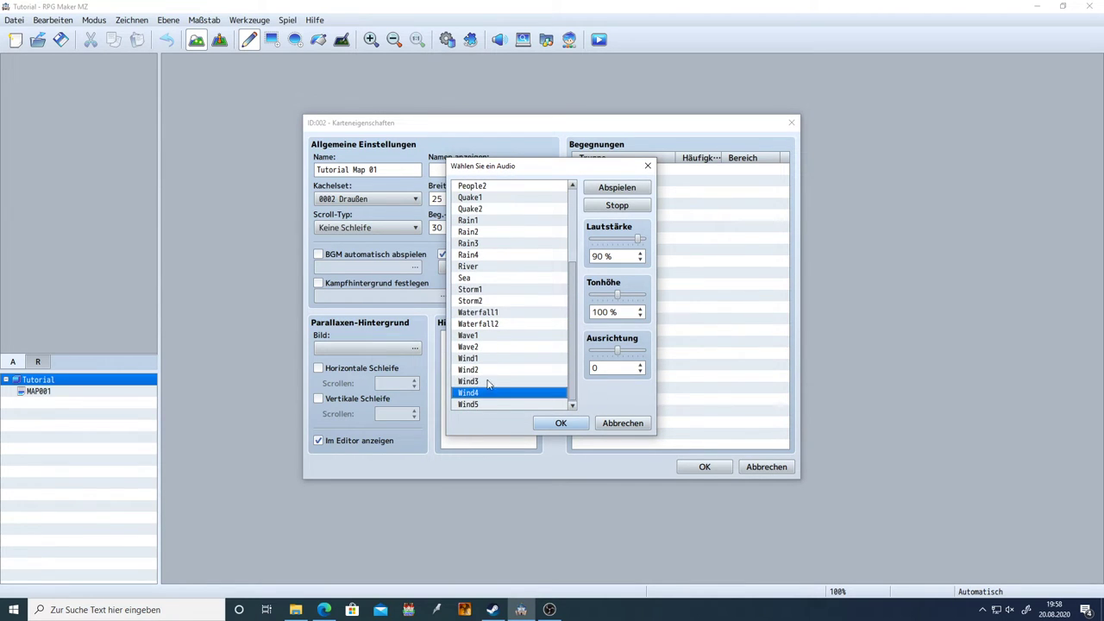
{"action": "left_click", "coordinate": [474, 336]}
{"action": "scroll", "coordinate": [479, 351], "scroll_direction": "up", "scroll_amount": 9}
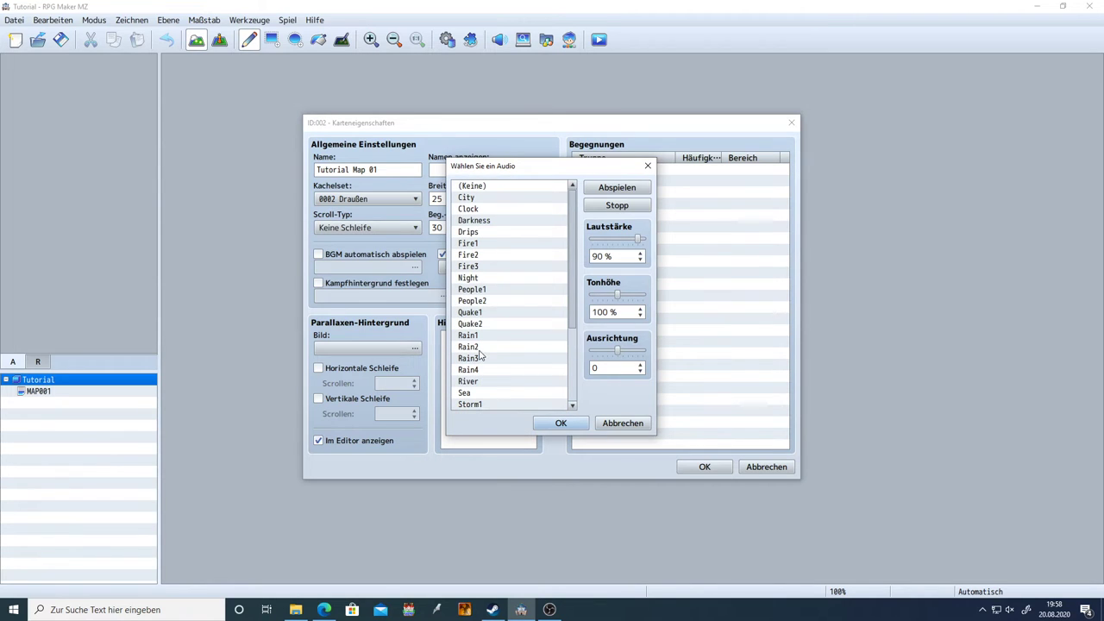
{"action": "left_click", "coordinate": [622, 423]}
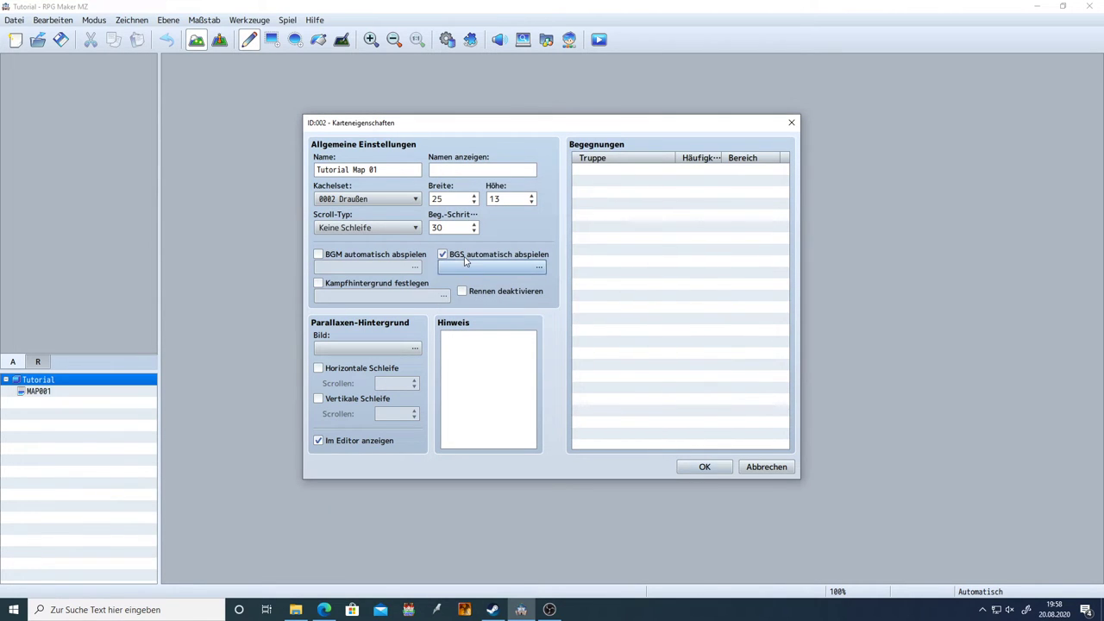
{"action": "left_click", "coordinate": [464, 257]}
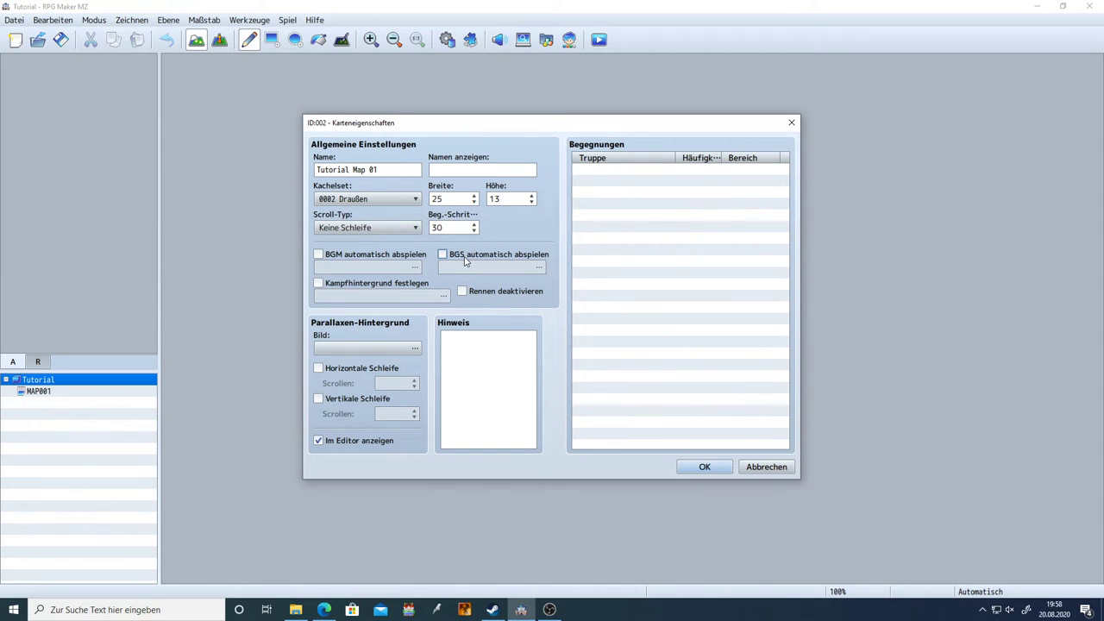
Look at the Wave1, People1 and People2 background sounds for automatic BGS playback, leaving the option off without a sound
{"action": "left_click", "coordinate": [489, 270]}
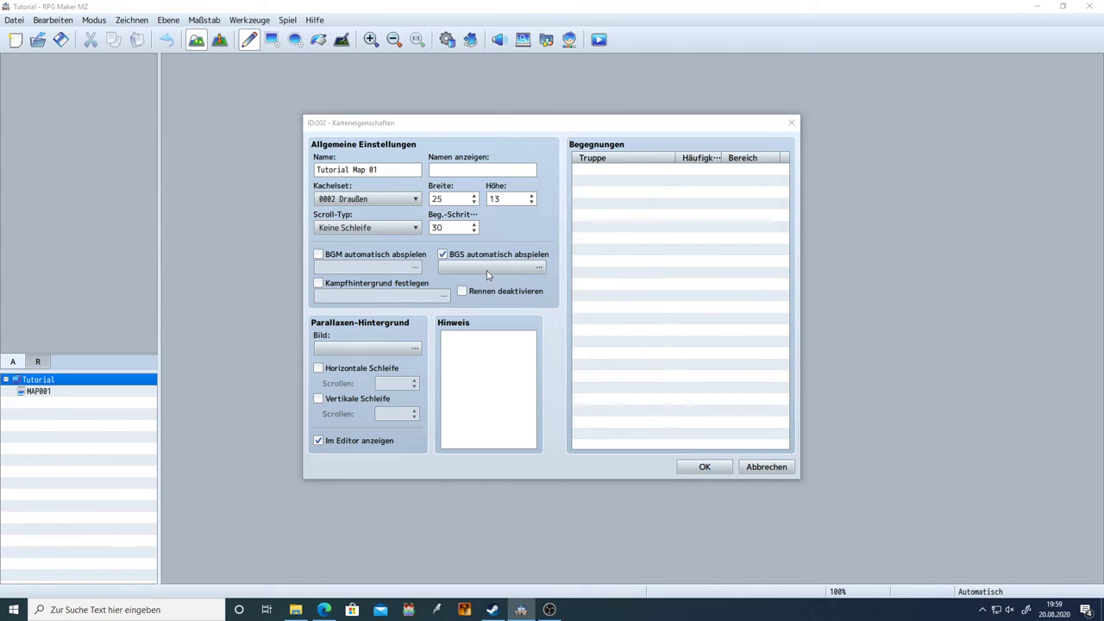
{"action": "scroll", "coordinate": [488, 377], "scroll_direction": "down", "scroll_amount": 1}
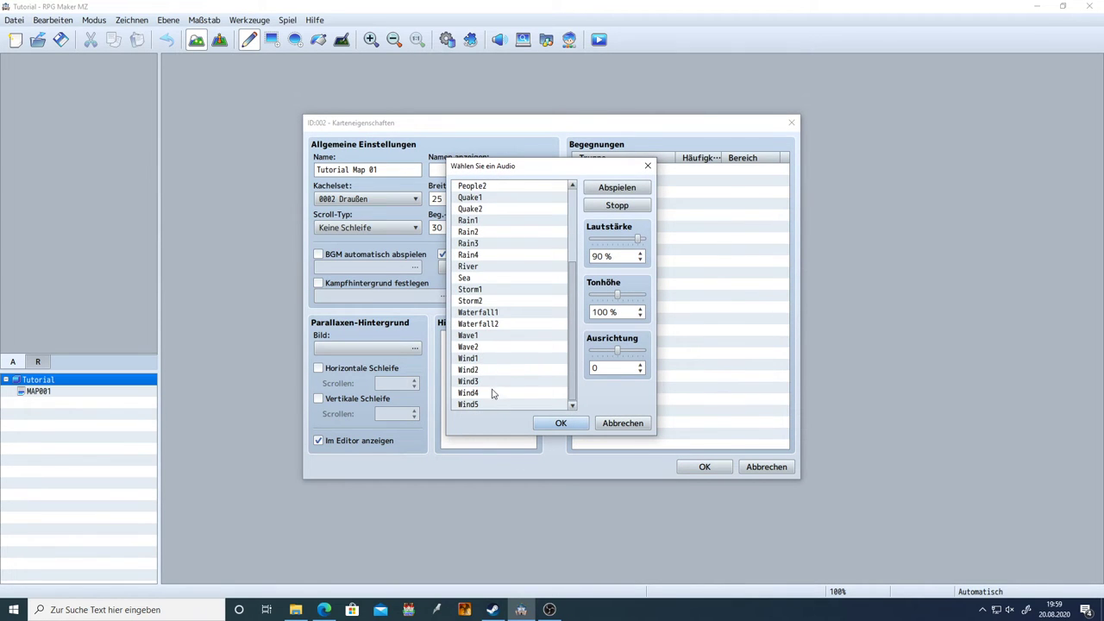
{"action": "left_click", "coordinate": [482, 337]}
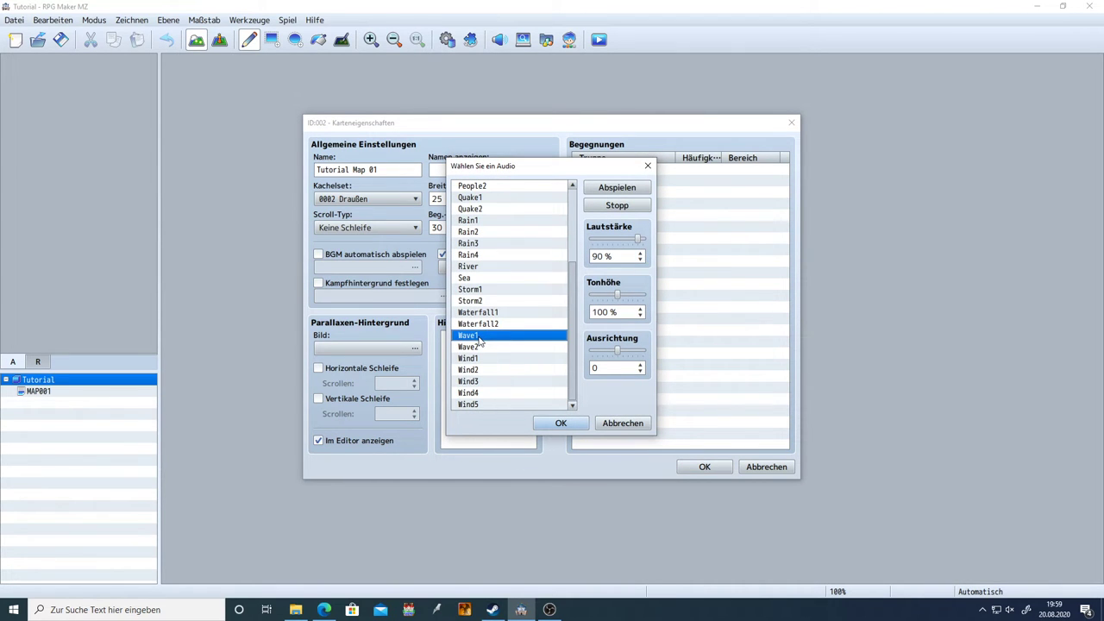
{"action": "scroll", "coordinate": [480, 342], "scroll_direction": "up", "scroll_amount": 4}
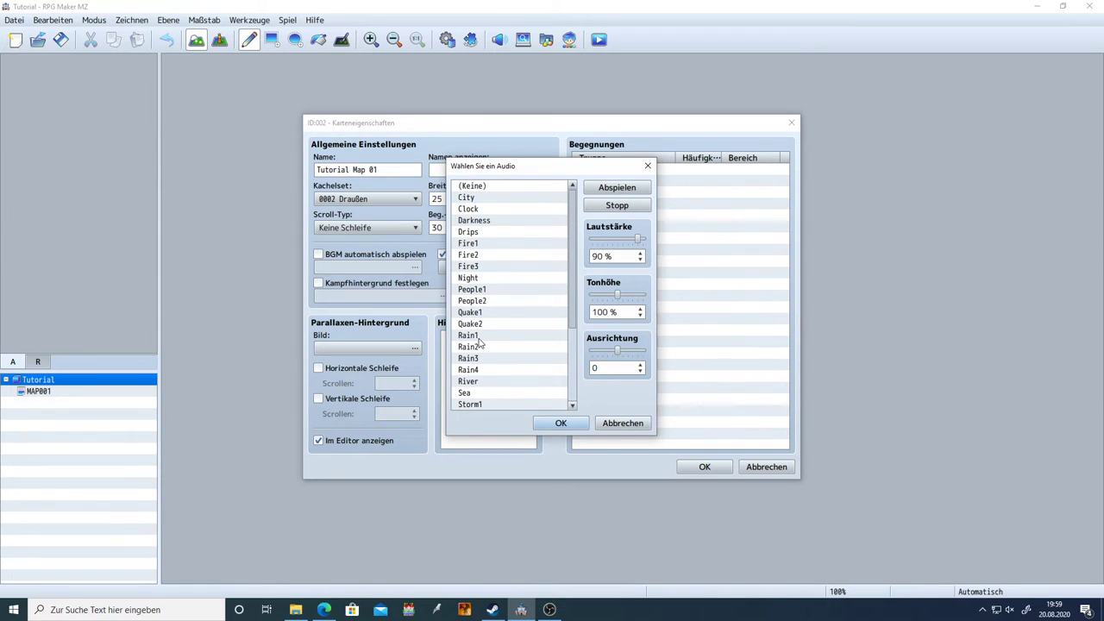
{"action": "left_click", "coordinate": [490, 293]}
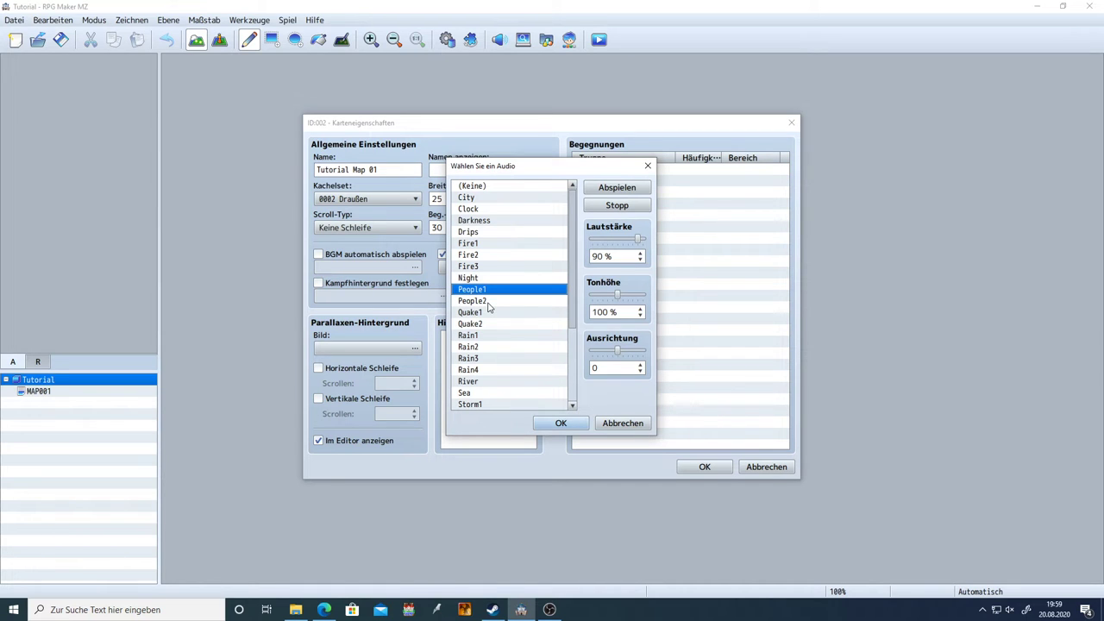
{"action": "left_click", "coordinate": [488, 302]}
{"action": "left_click", "coordinate": [488, 292]}
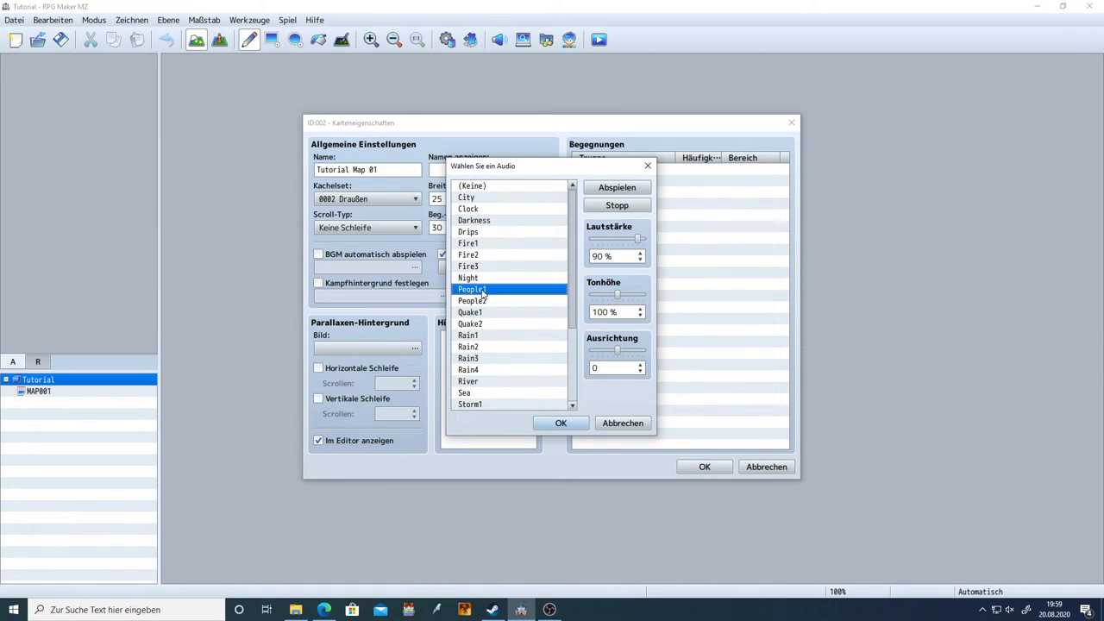
{"action": "left_click", "coordinate": [614, 433]}
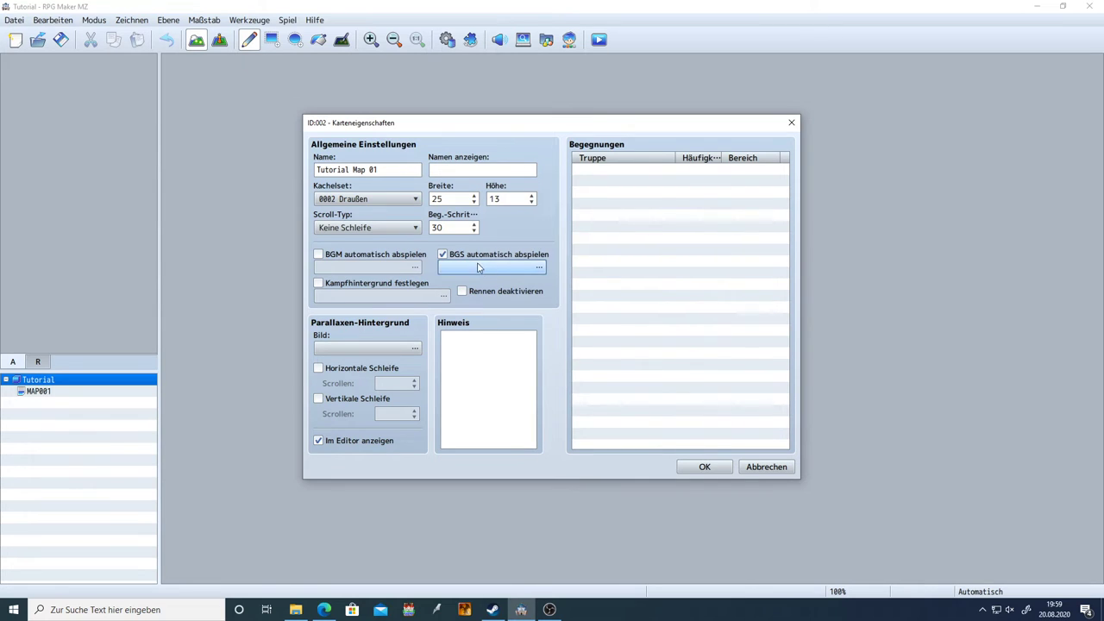
{"action": "left_click", "coordinate": [475, 268]}
{"action": "left_click", "coordinate": [647, 166]}
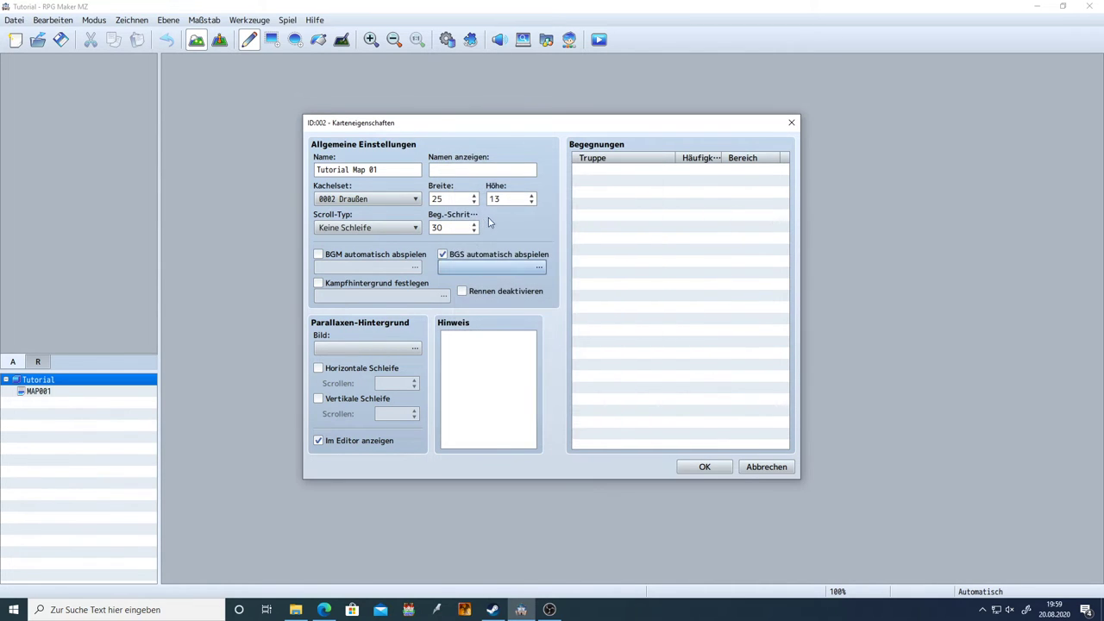
{"action": "left_click", "coordinate": [460, 255]}
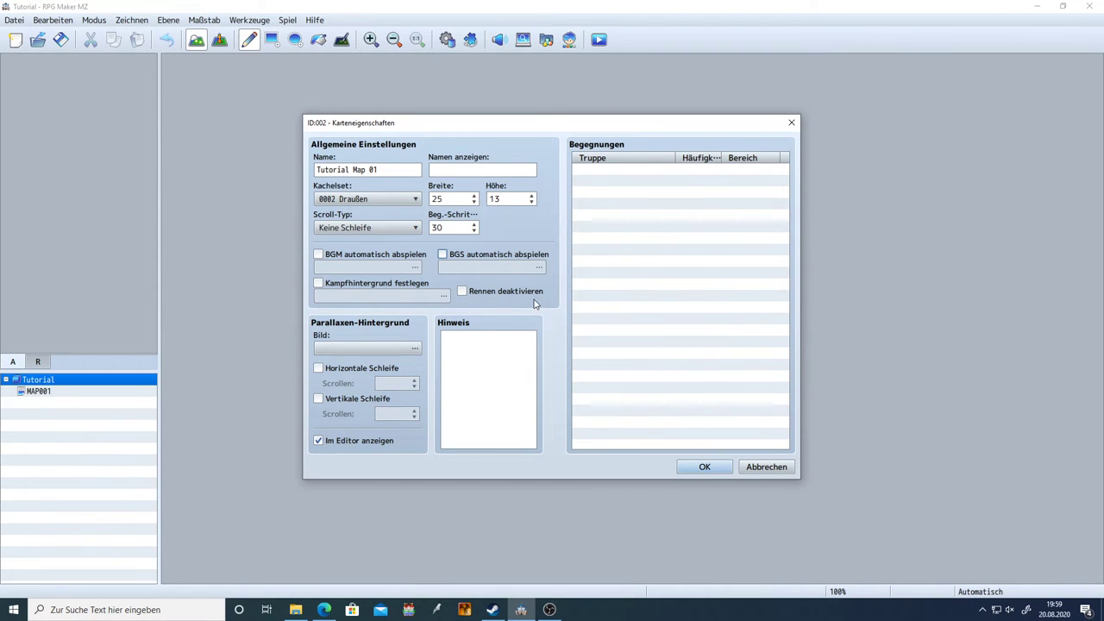
Leave the map's note empty and confirm the map properties to create Tutorial Map 01
{"action": "left_click", "coordinate": [500, 295]}
{"action": "left_click", "coordinate": [504, 381]}
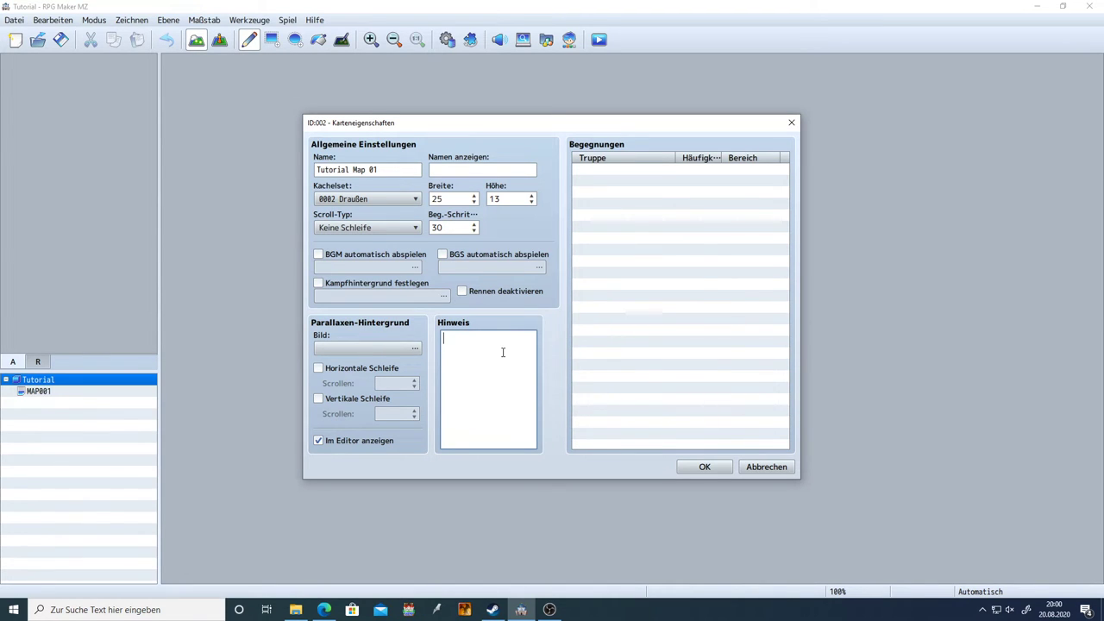
{"action": "type", "text": "d"}
{"action": "key", "text": "BackSpace"}
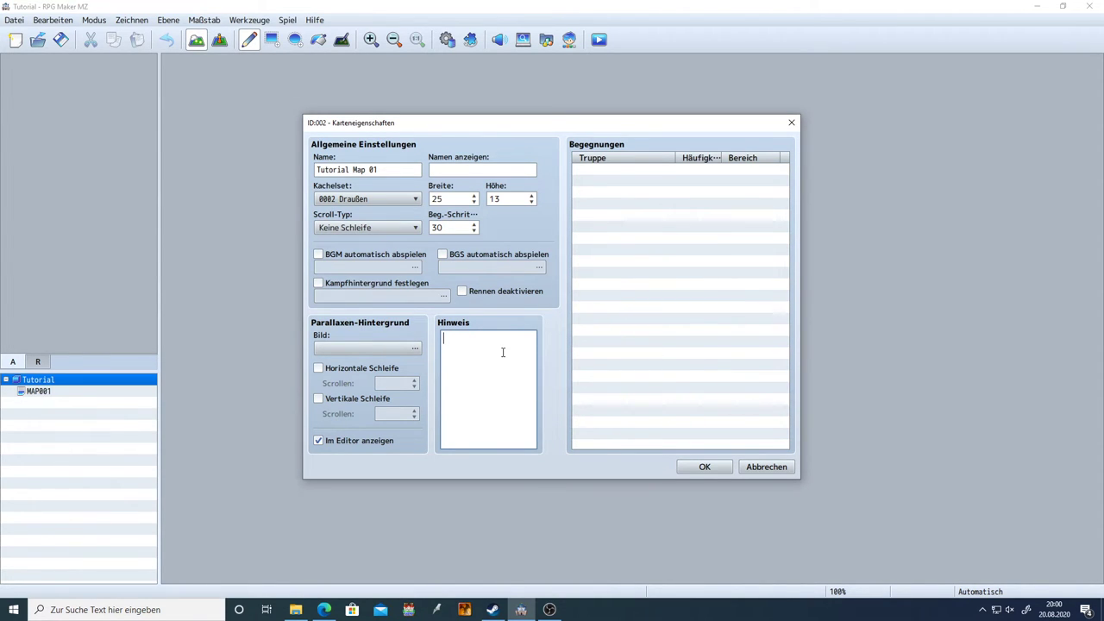
{"action": "left_click", "coordinate": [717, 469]}
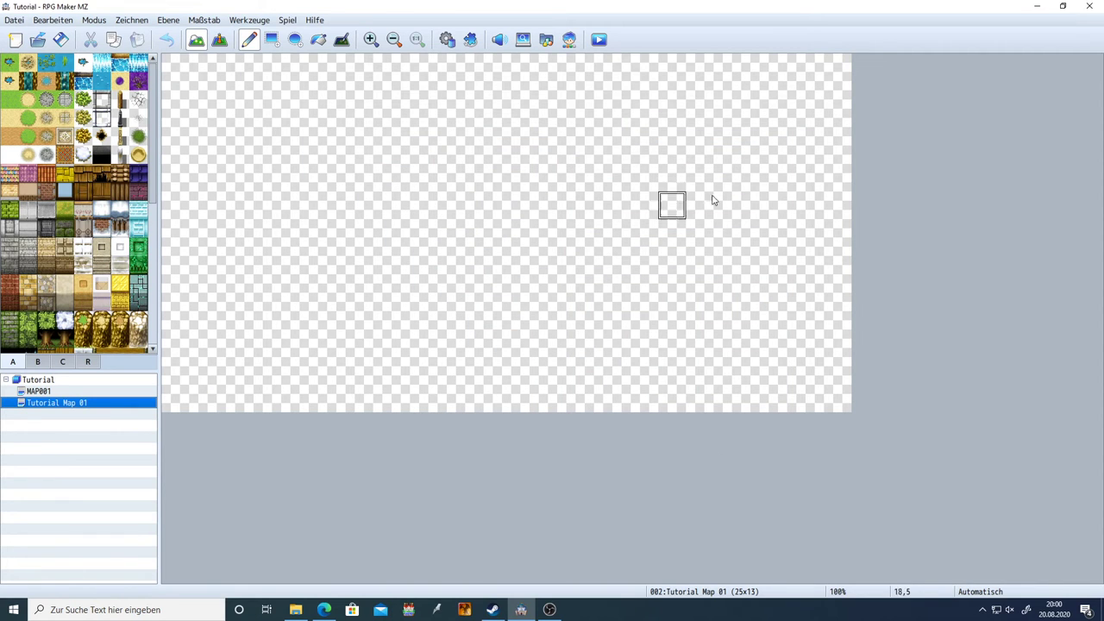
Review the width and height in Tutorial Map 01's properties and close them without changes
{"action": "right_click", "coordinate": [76, 402]}
{"action": "left_click", "coordinate": [113, 407]}
{"action": "left_click", "coordinate": [454, 199]}
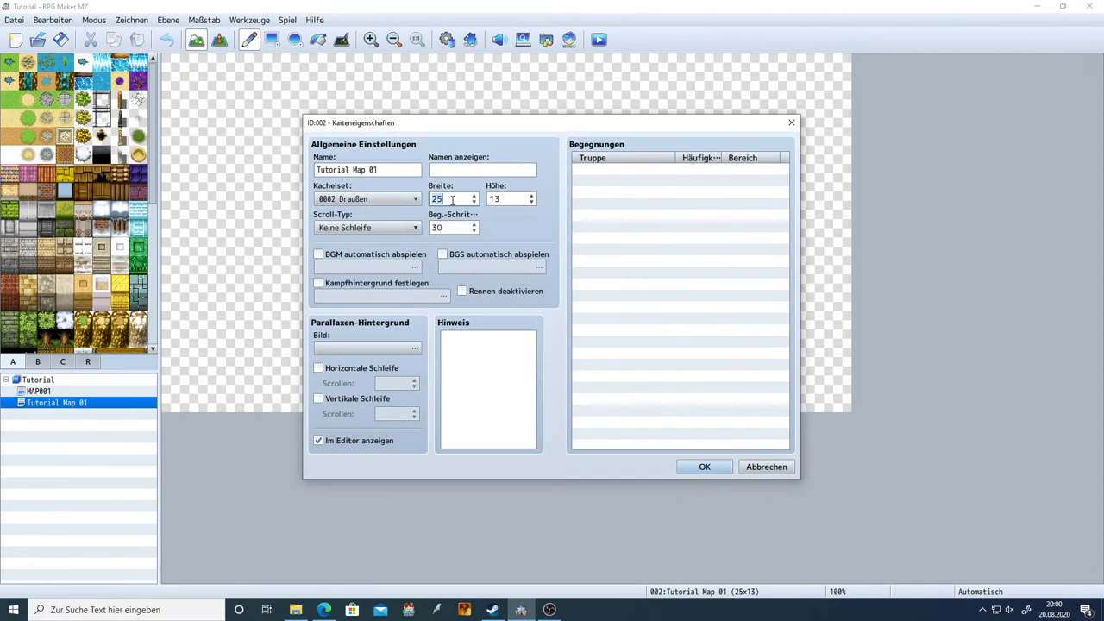
{"action": "left_click", "coordinate": [528, 200]}
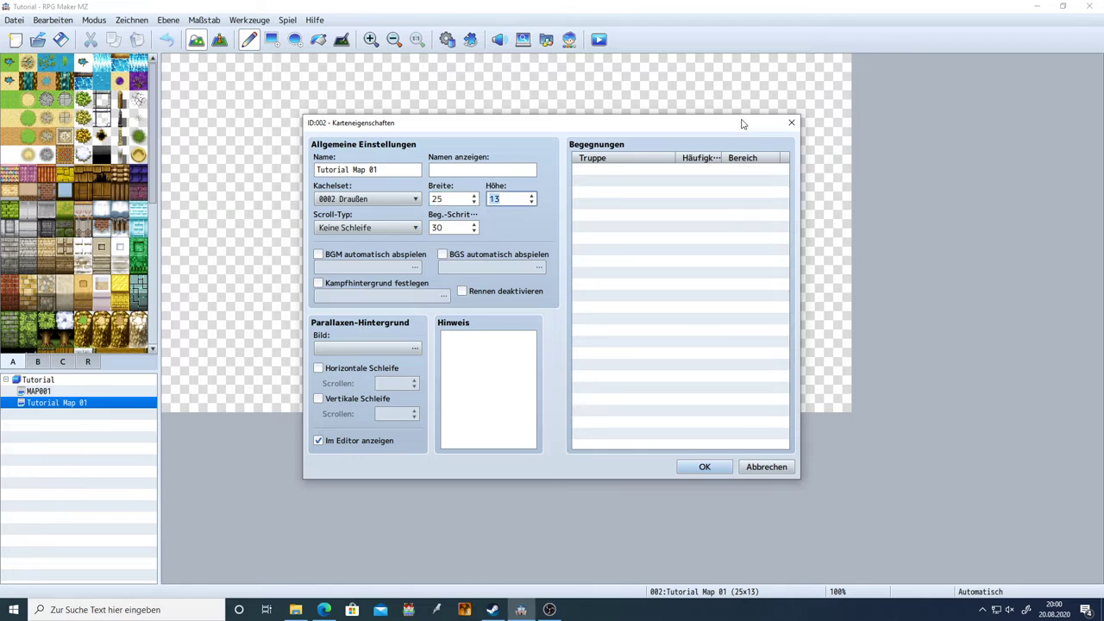
{"action": "left_click", "coordinate": [790, 122]}
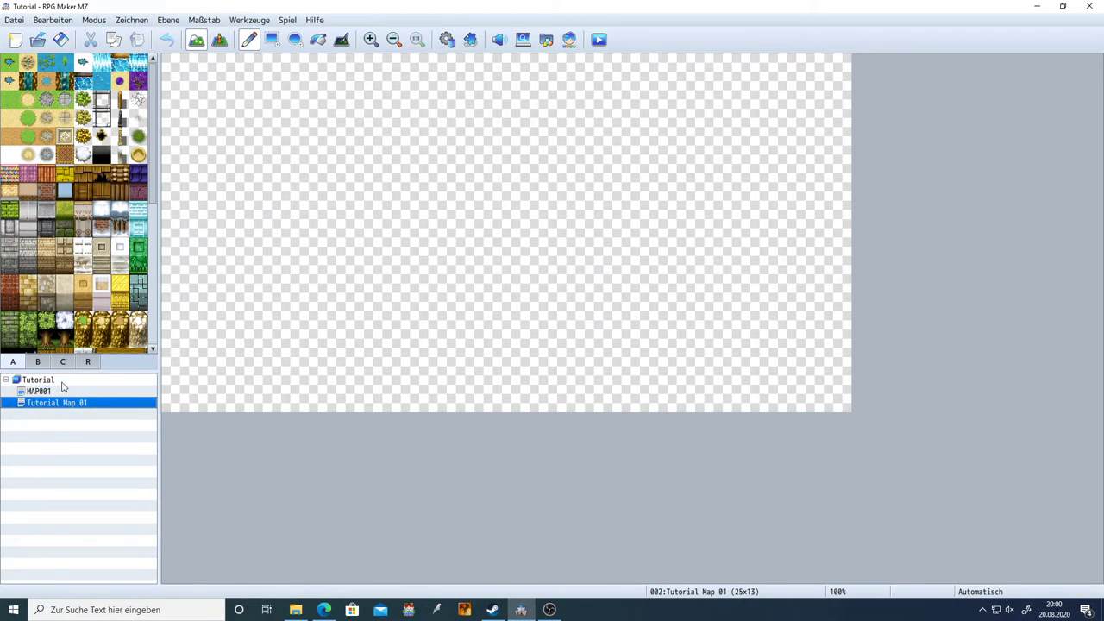
Examine the C tiles available for MAP001 for comparison and return to Tutorial Map 01
{"action": "scroll", "coordinate": [67, 282], "scroll_direction": "down", "scroll_amount": 5}
{"action": "scroll", "coordinate": [67, 282], "scroll_direction": "up", "scroll_amount": 5}
{"action": "left_click", "coordinate": [38, 392]}
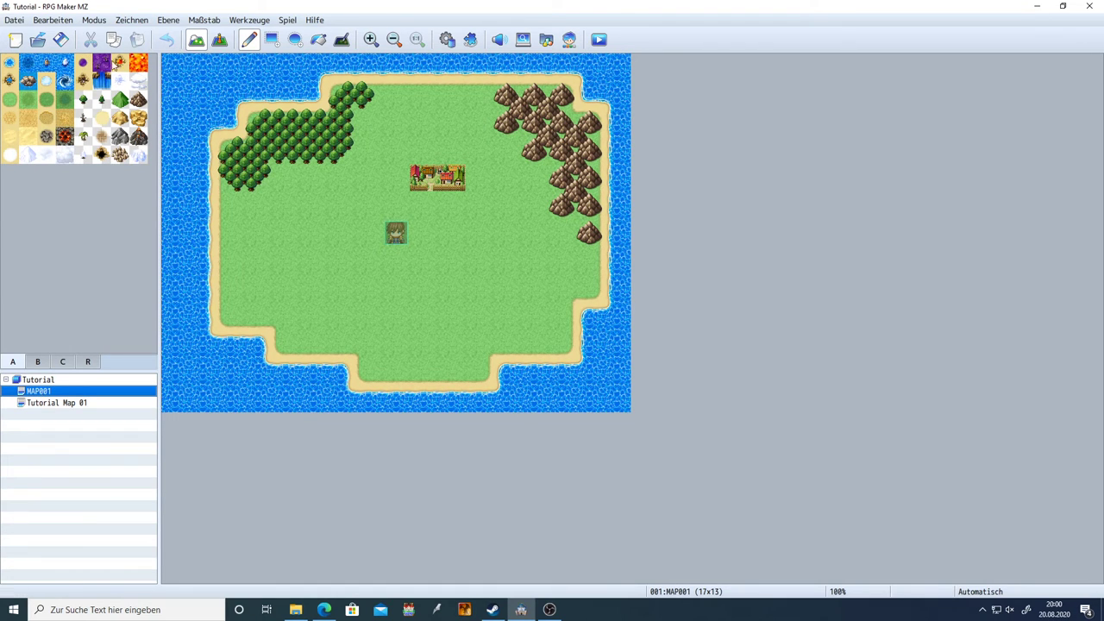
{"action": "left_click", "coordinate": [62, 362]}
{"action": "scroll", "coordinate": [75, 263], "scroll_direction": "down", "scroll_amount": 5}
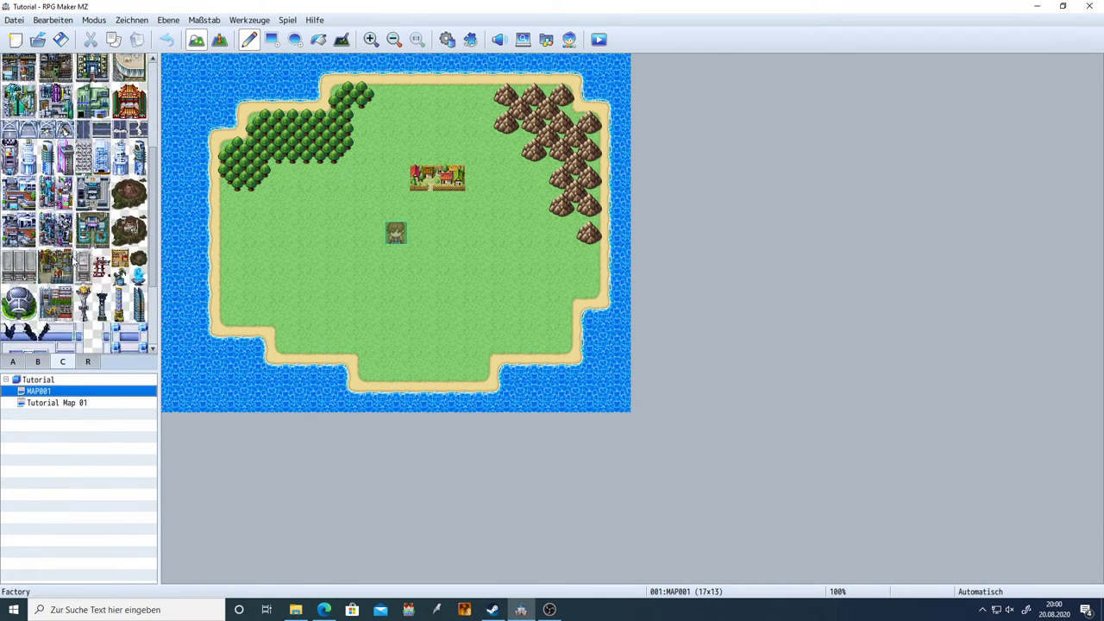
{"action": "scroll", "coordinate": [75, 263], "scroll_direction": "up", "scroll_amount": 3}
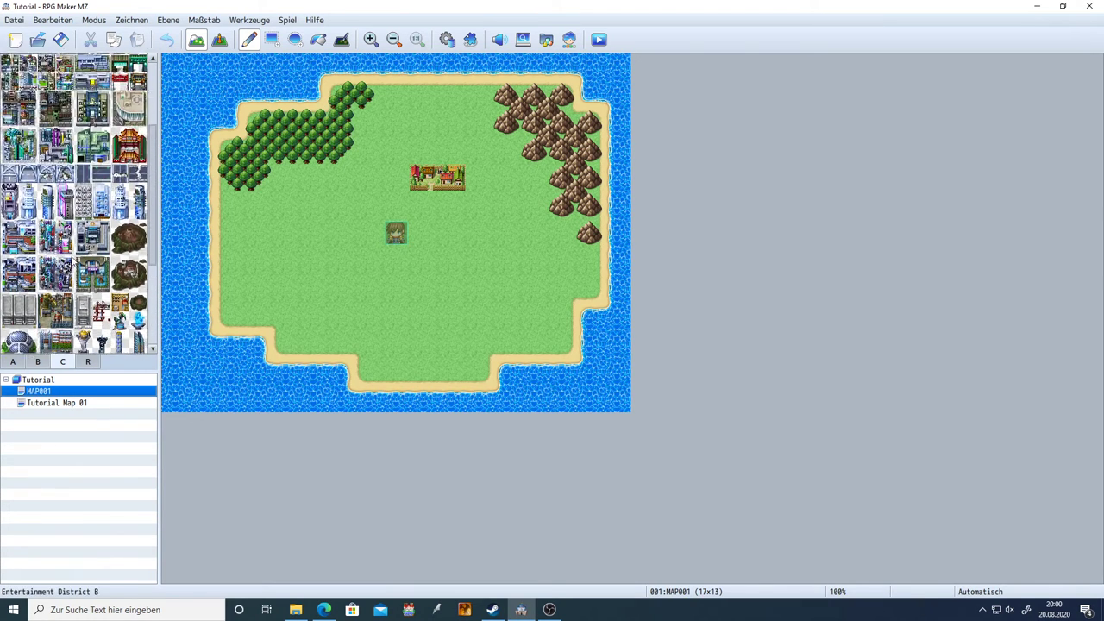
{"action": "scroll", "coordinate": [75, 263], "scroll_direction": "up", "scroll_amount": 3}
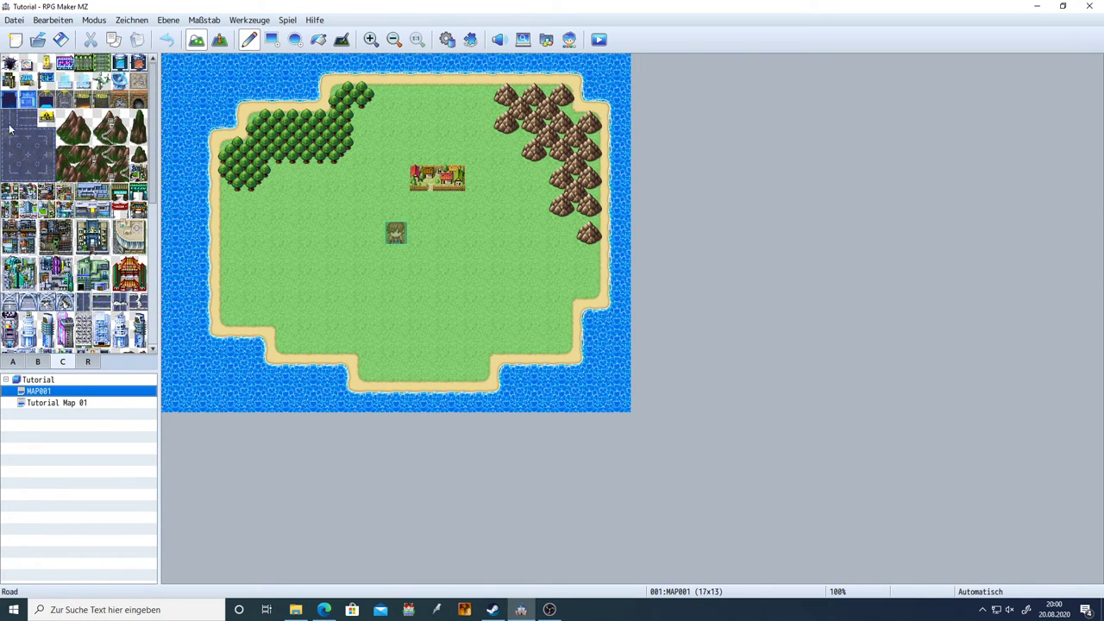
{"action": "scroll", "coordinate": [58, 321], "scroll_direction": "down", "scroll_amount": 1}
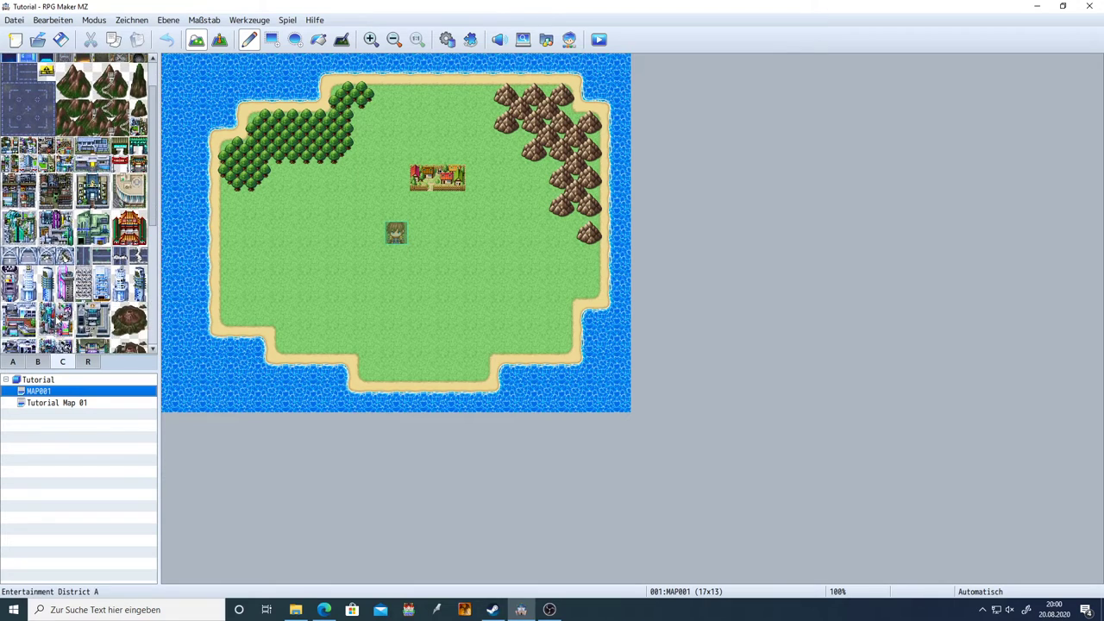
{"action": "scroll", "coordinate": [59, 321], "scroll_direction": "up", "scroll_amount": 1}
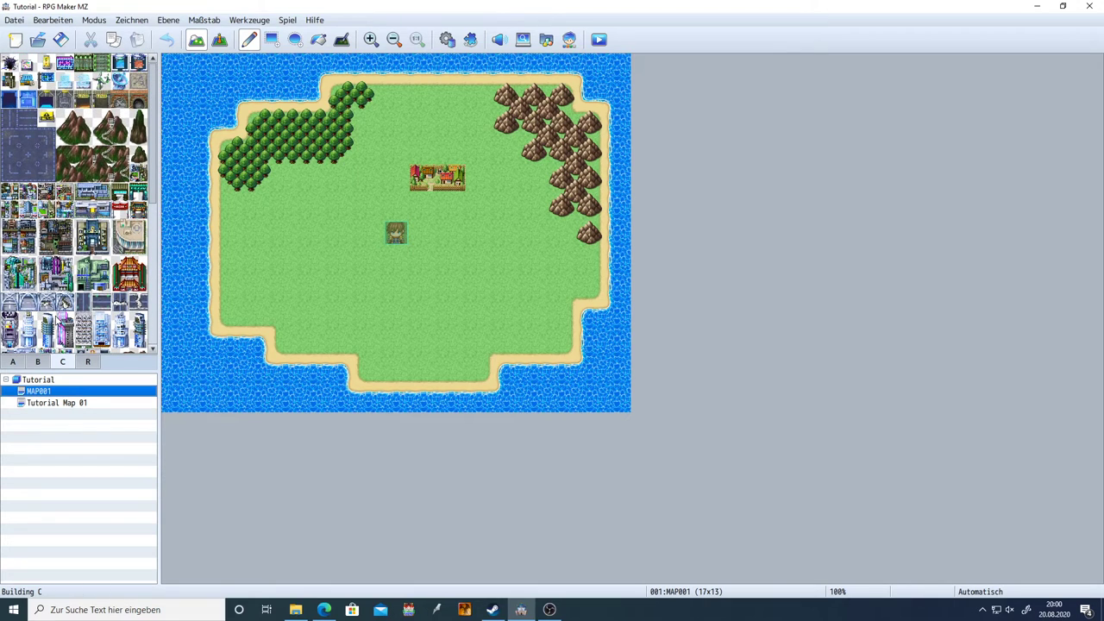
{"action": "left_click", "coordinate": [59, 405]}
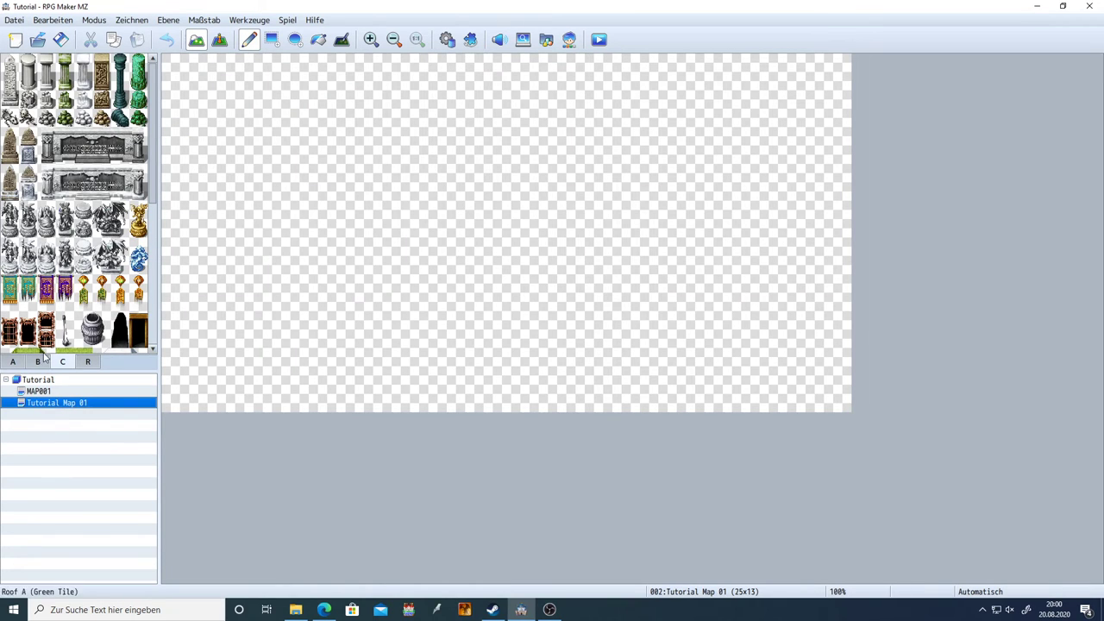
Flood-fill all of Tutorial Map 01 with the Meadow ground tile, and save the project with the Pencil tool selected again
{"action": "left_click", "coordinate": [14, 362]}
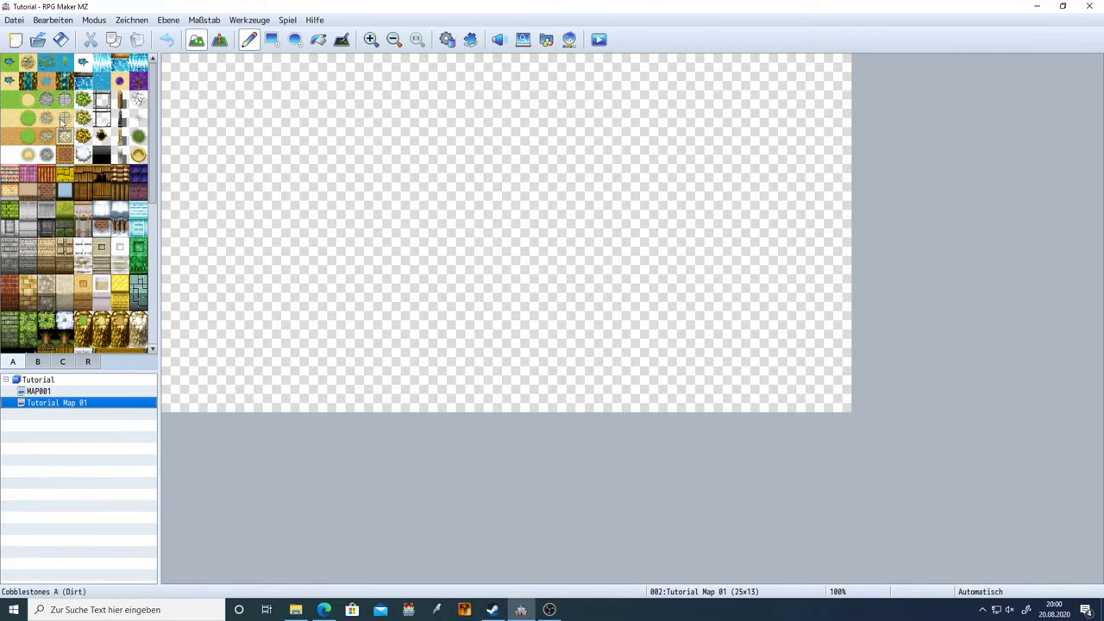
{"action": "left_click", "coordinate": [10, 101]}
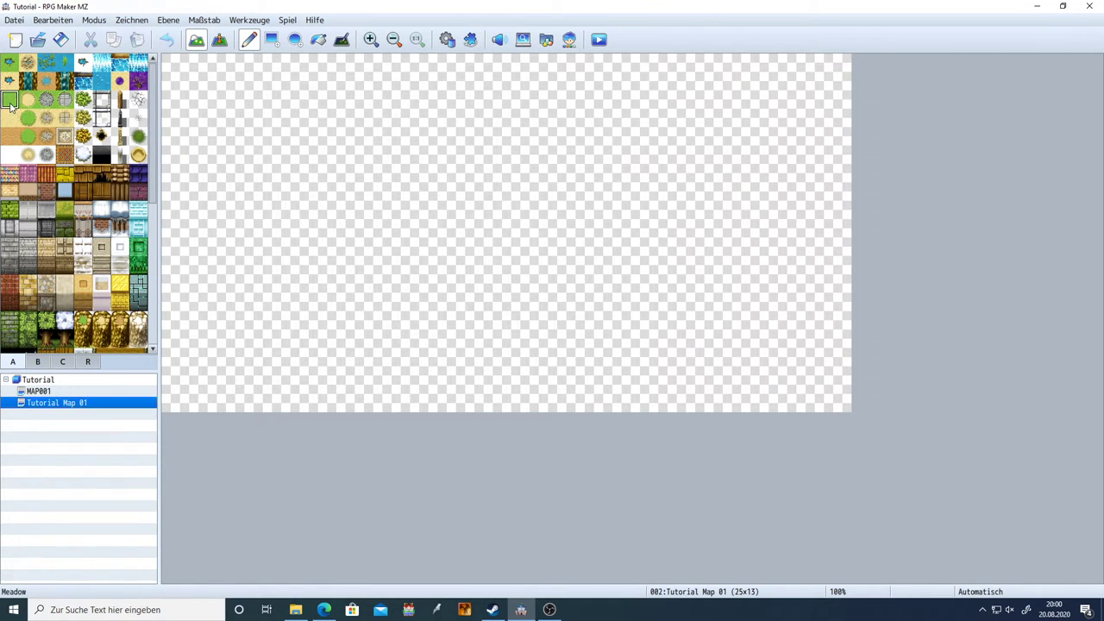
{"action": "left_click", "coordinate": [319, 41]}
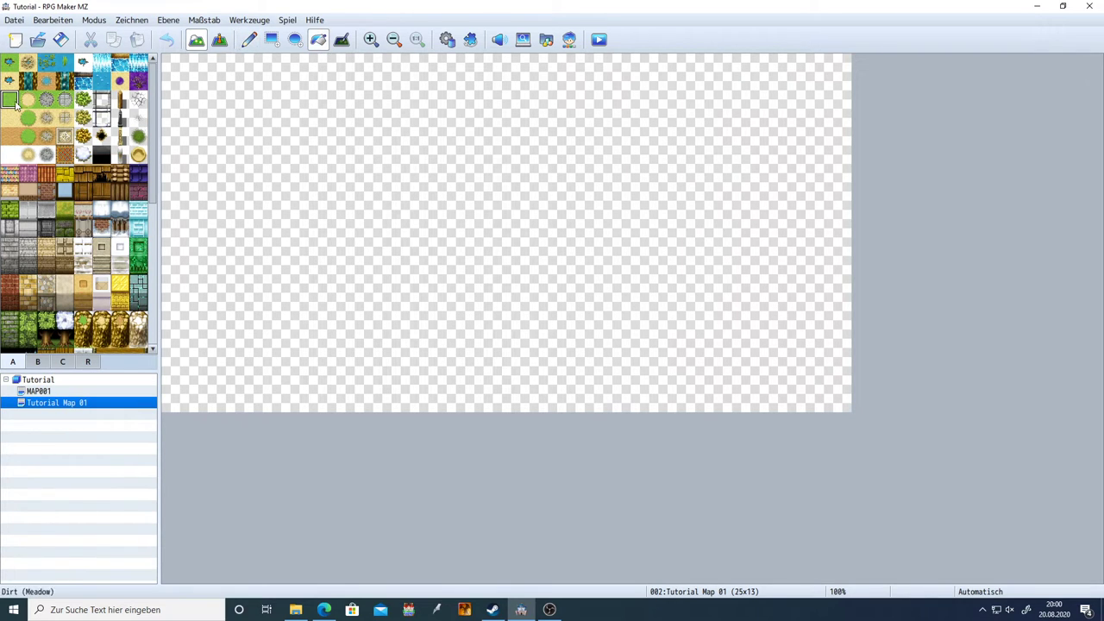
{"action": "left_click", "coordinate": [377, 139]}
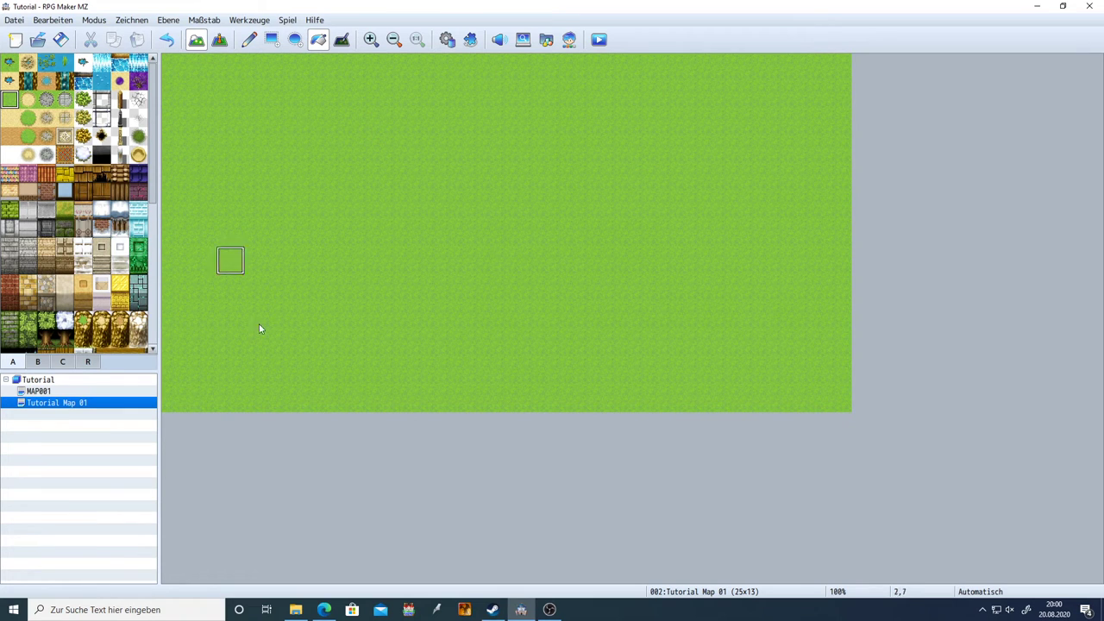
{"action": "left_click", "coordinate": [249, 41]}
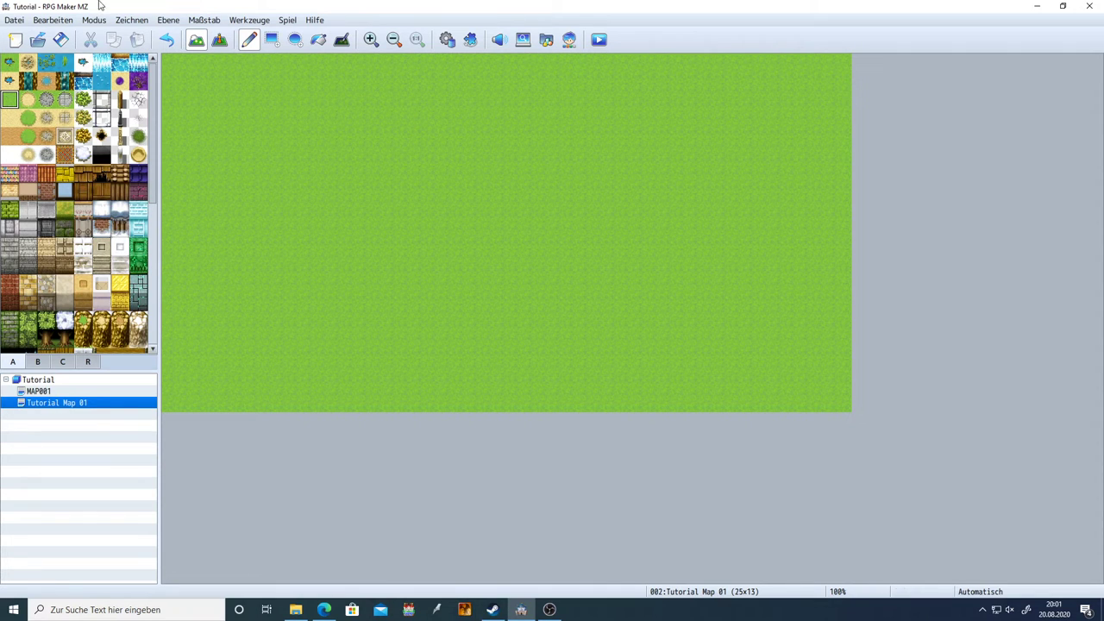
{"action": "left_click", "coordinate": [61, 41]}
{"action": "scroll", "coordinate": [108, 227], "scroll_direction": "down", "scroll_amount": 1}
{"action": "scroll", "coordinate": [108, 227], "scroll_direction": "up", "scroll_amount": 1}
{"action": "left_click_drag", "start_coordinate": [155, 186], "coordinate": [159, 105]}
{"action": "scroll", "coordinate": [121, 207], "scroll_direction": "down", "scroll_amount": 3}
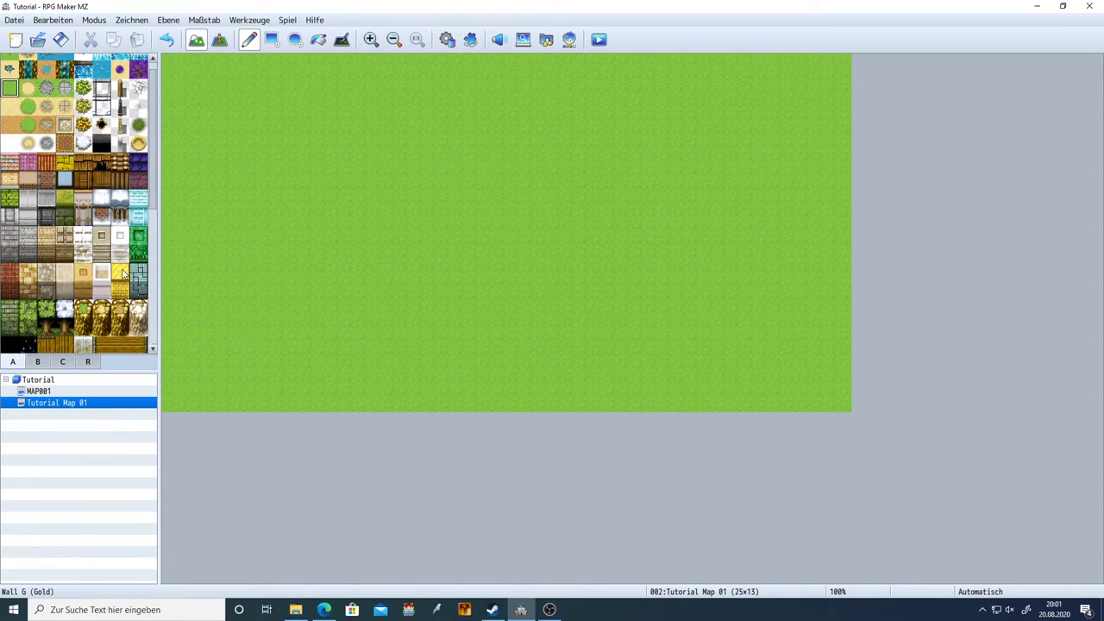
{"action": "scroll", "coordinate": [94, 181], "scroll_direction": "up", "scroll_amount": 3}
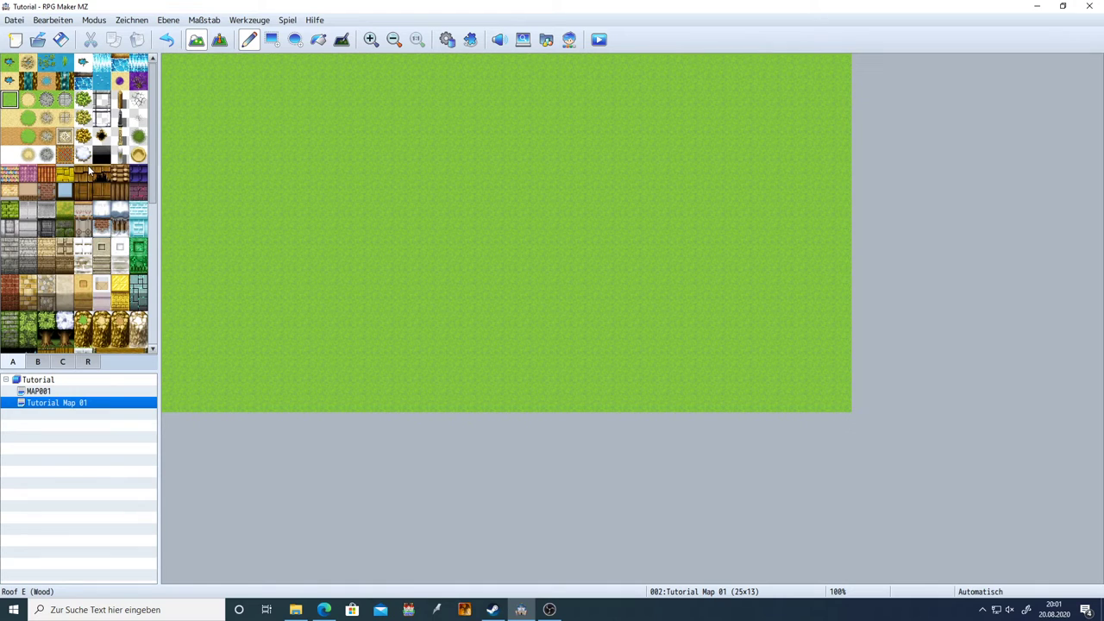